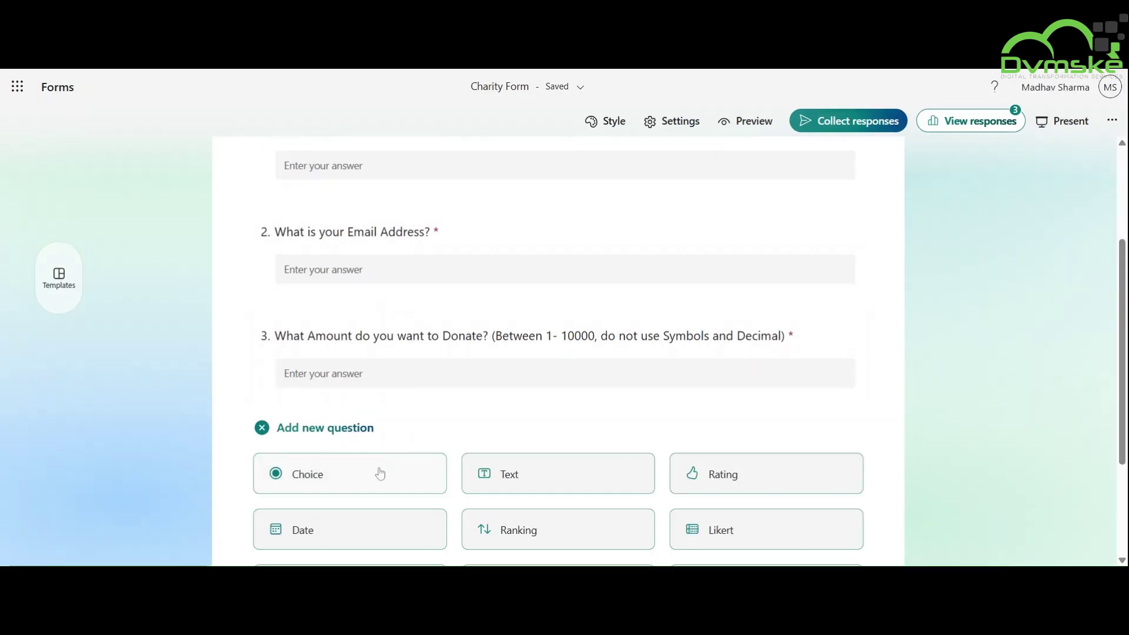
Add a Choice question titled 'What type of Donor describes you best?'.
click(378, 400)
key(BackSpace)
text(What type)
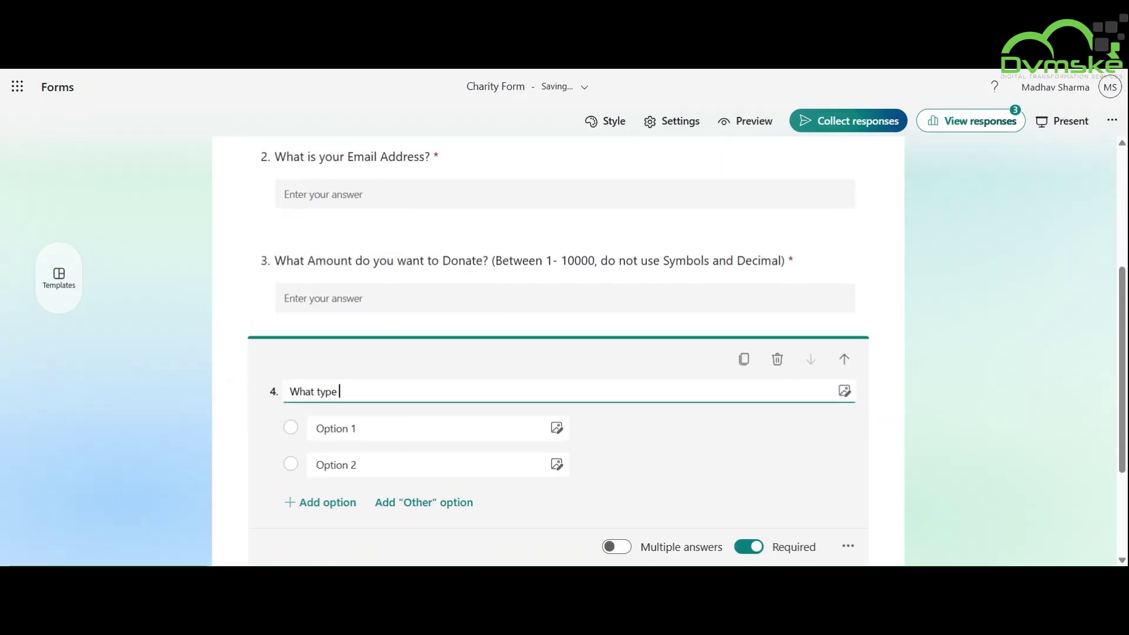
text( of Donor describes you best?)
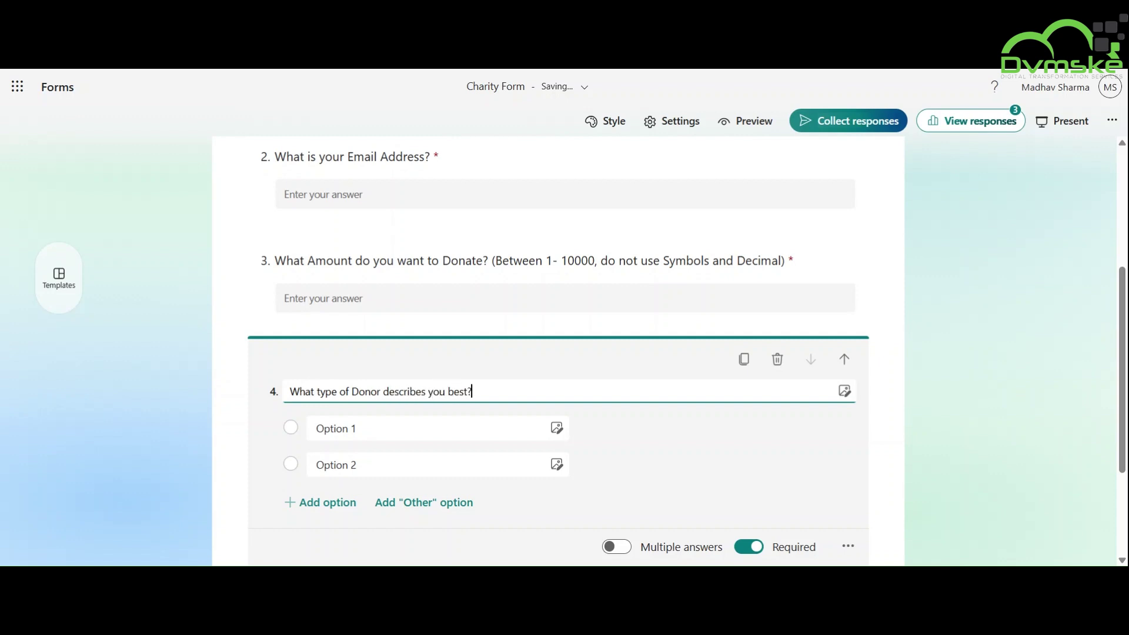
Set its answer options to First Time Donor, Occasional and All the Time Donor.
click(353, 428)
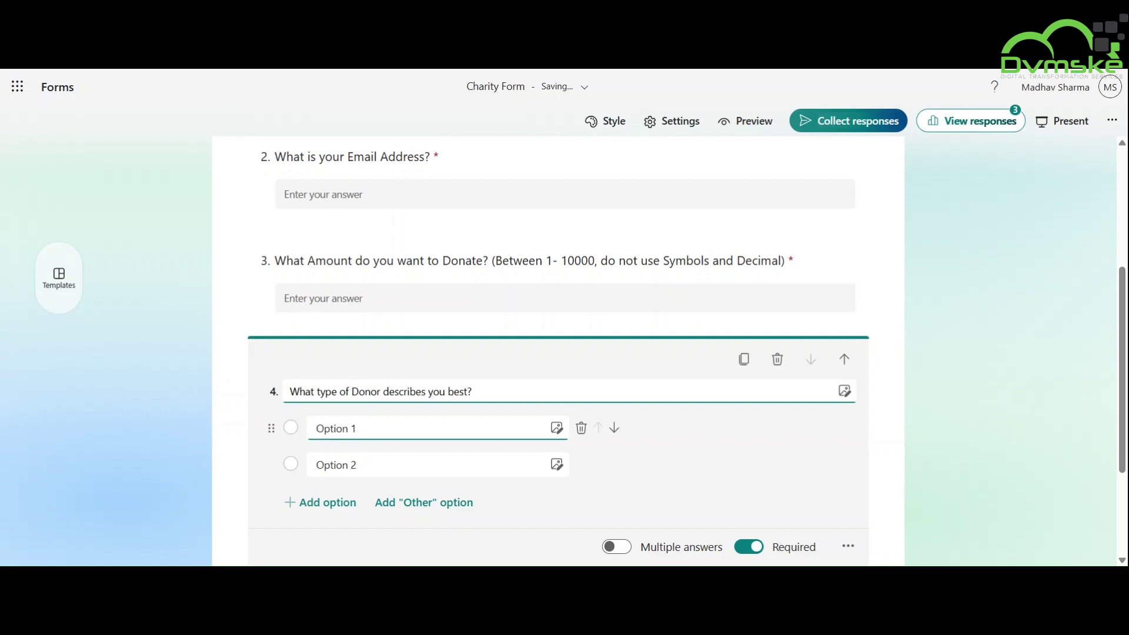
key(BackSpace)
text(First T)
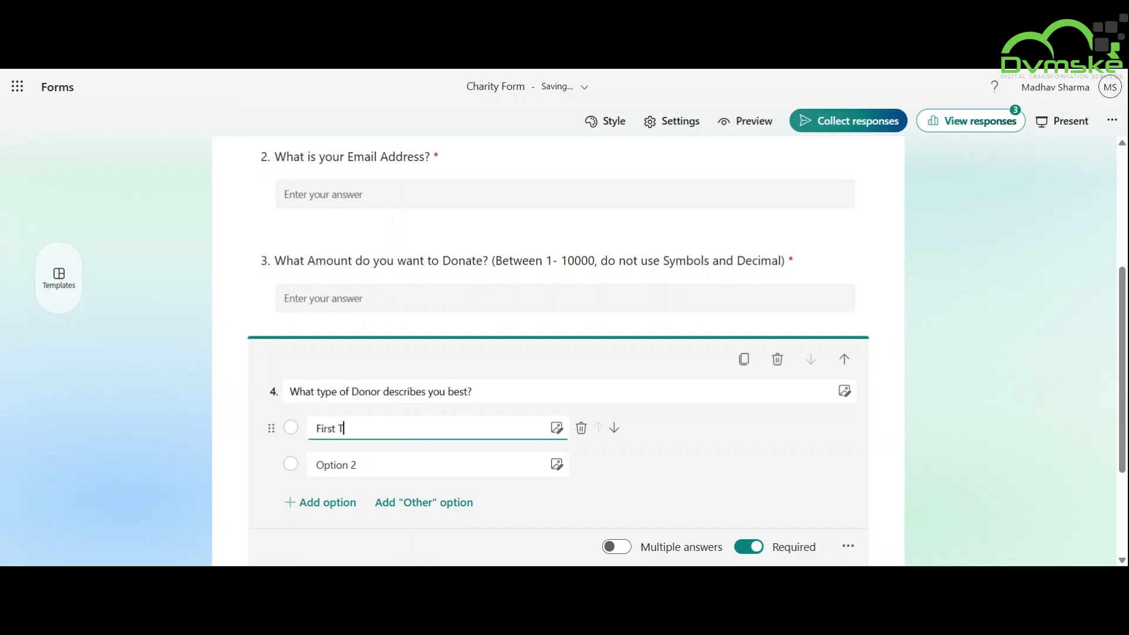
text(ime Donor)
key(Tab)
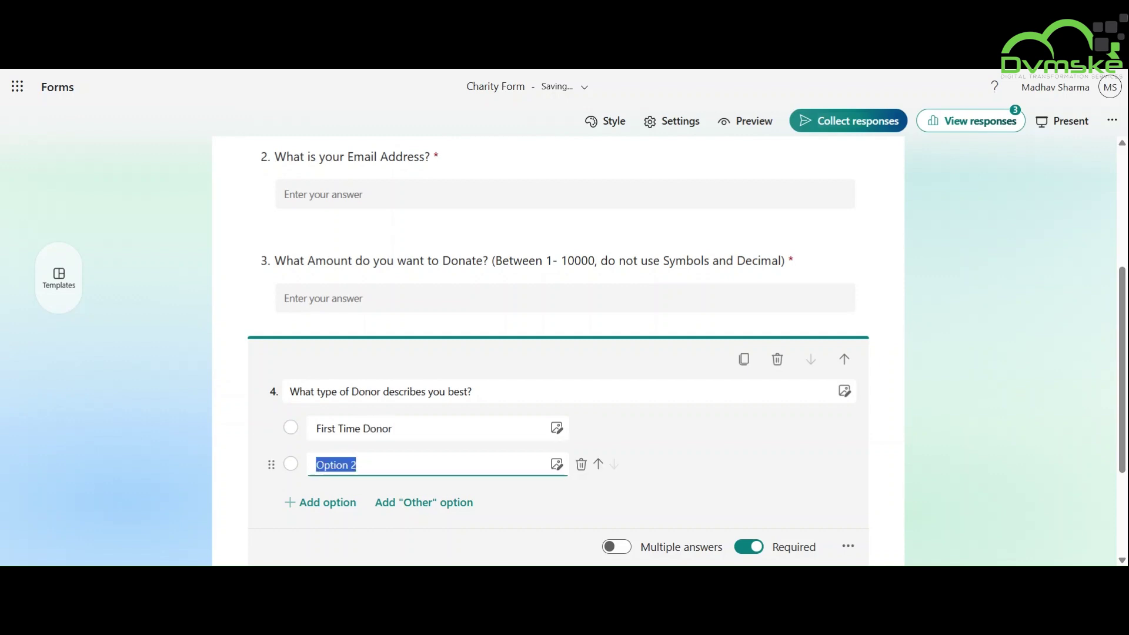
text(O)
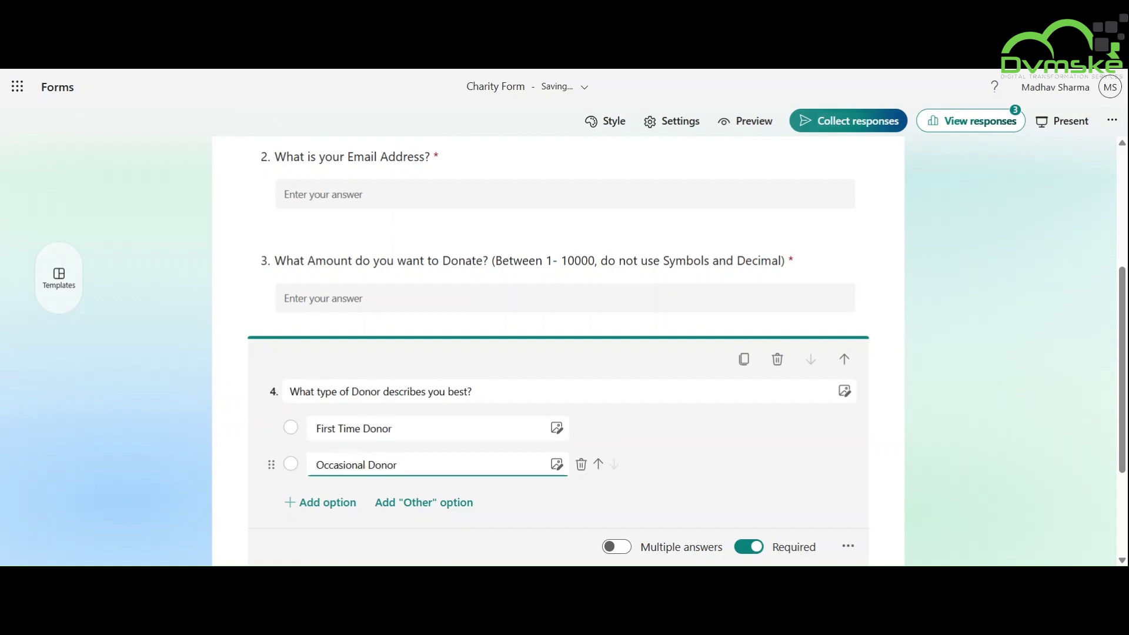
key(Return)
key(BackSpace)
text(All)
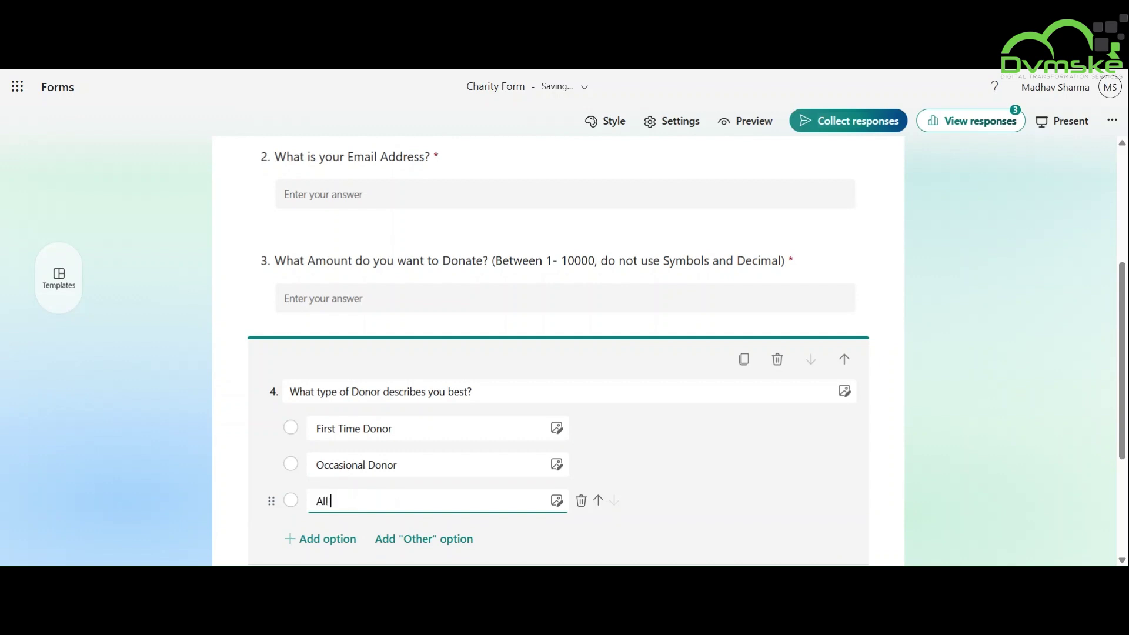
text( the Time Donor)
scroll(609, 495, down, 3)
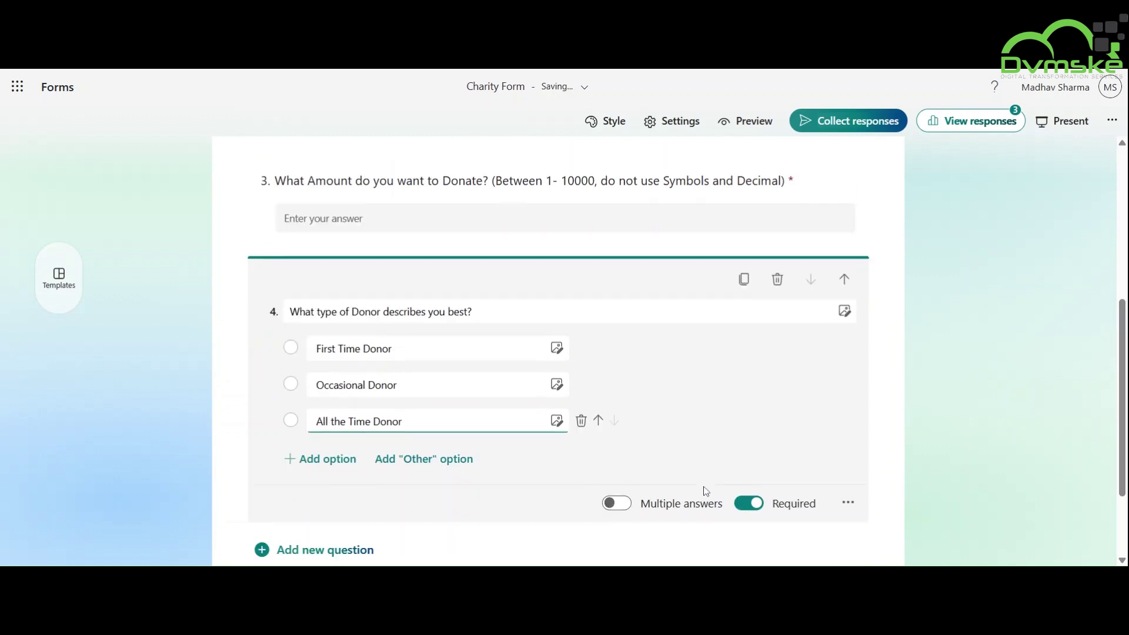
scroll(462, 459, up, 7)
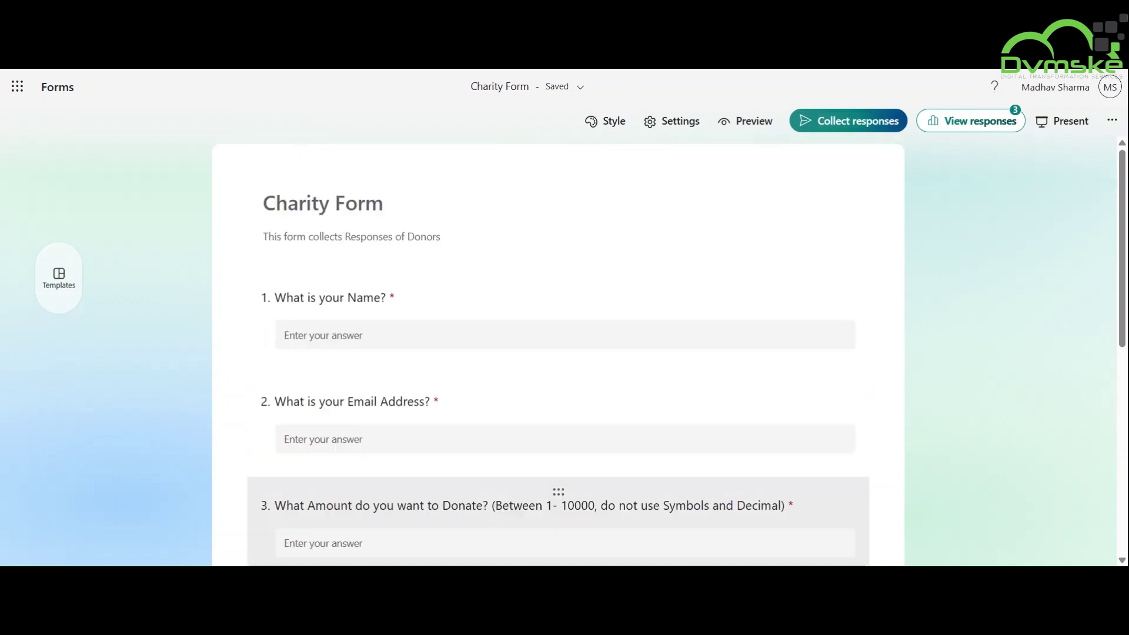
After confirming the form saved, add a Get response details step below the trigger.
click(565, 87)
click(377, 114)
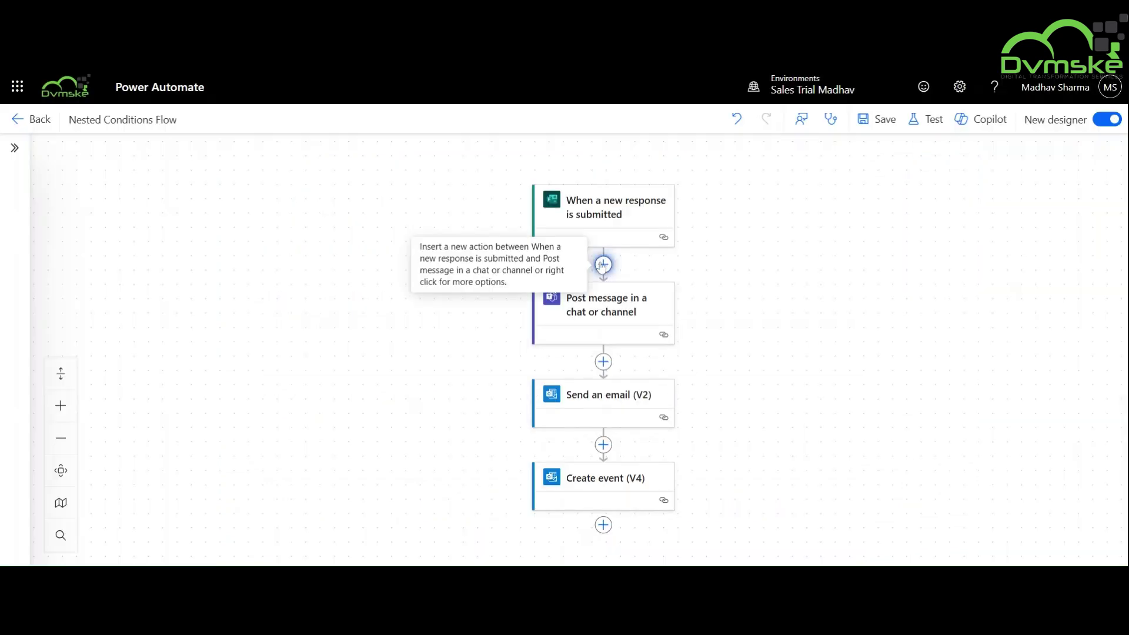
click(604, 264)
text(form)
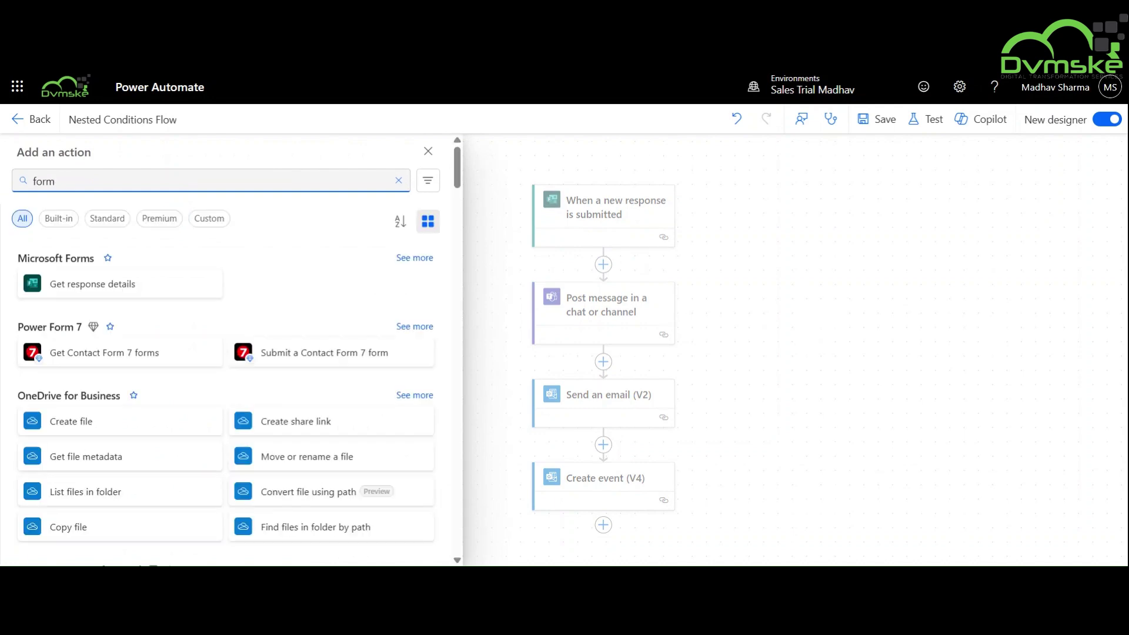
click(125, 281)
Set its Form Id to Charity Form and Response Id to the trigger's Response Id.
click(194, 272)
click(203, 293)
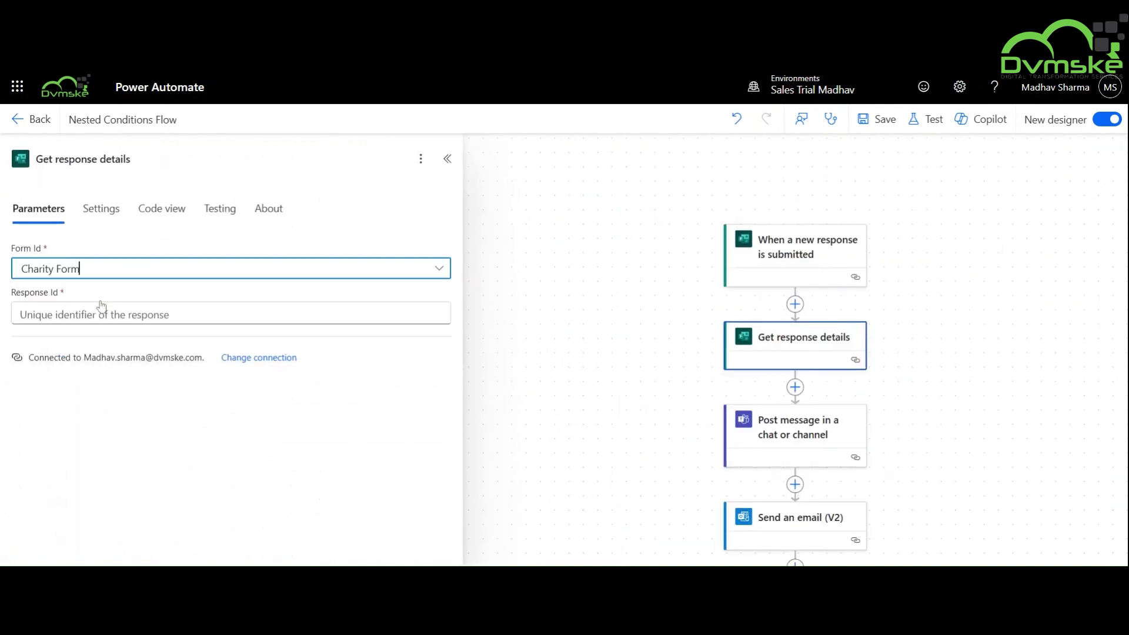
click(448, 314)
click(456, 314)
click(551, 409)
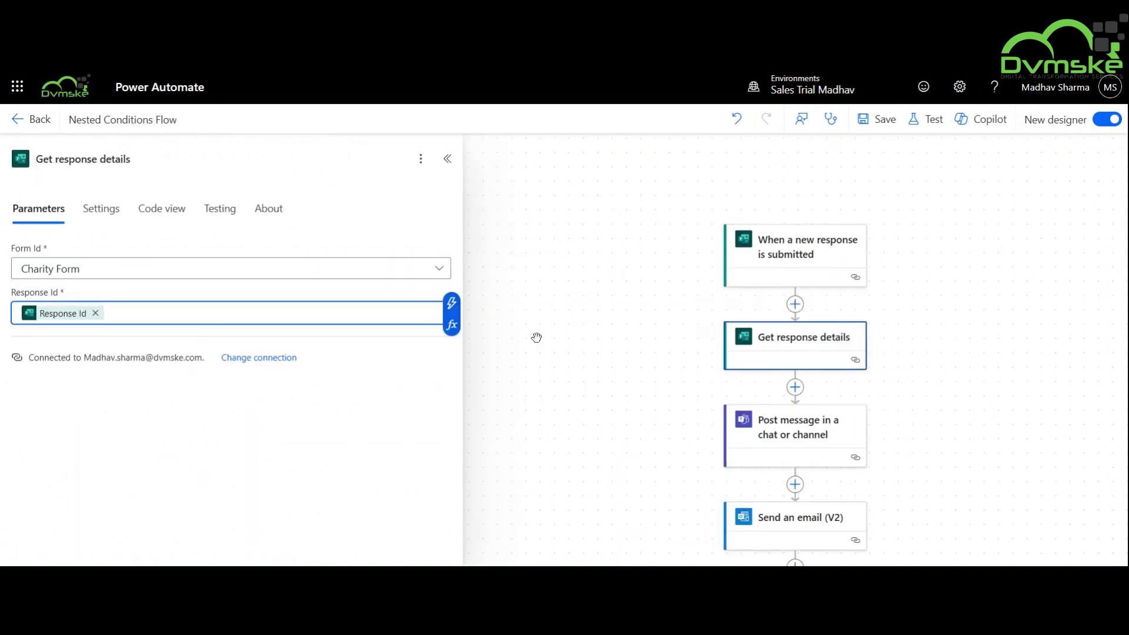
click(537, 335)
Add a Switch at the end of the flow that checks the donor-type answer.
scroll(629, 333, down, 4)
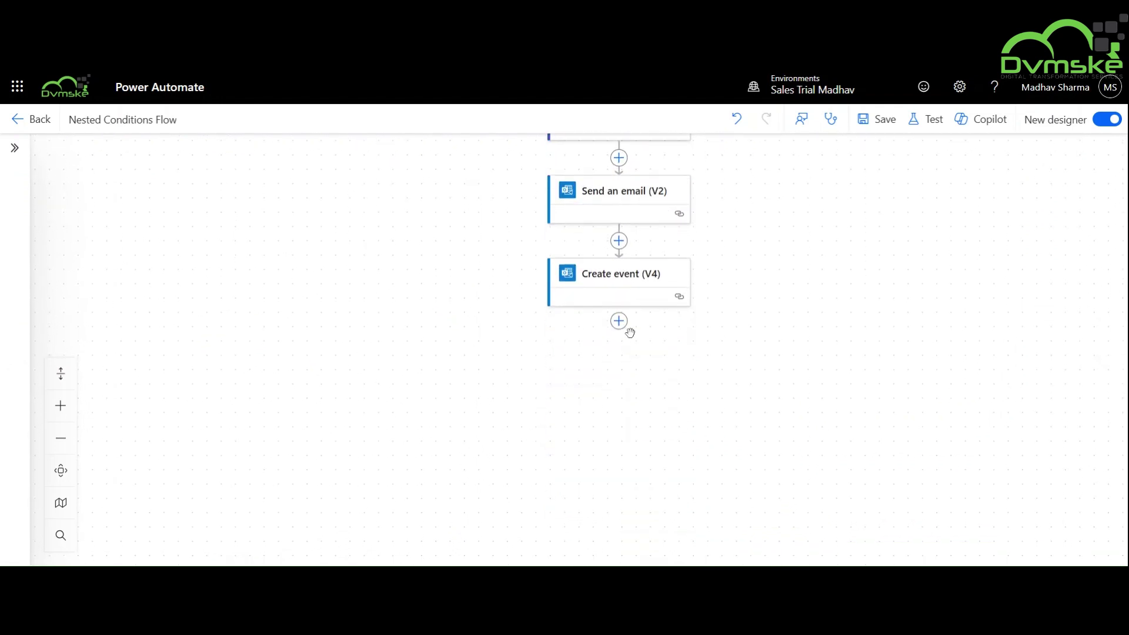
click(619, 329)
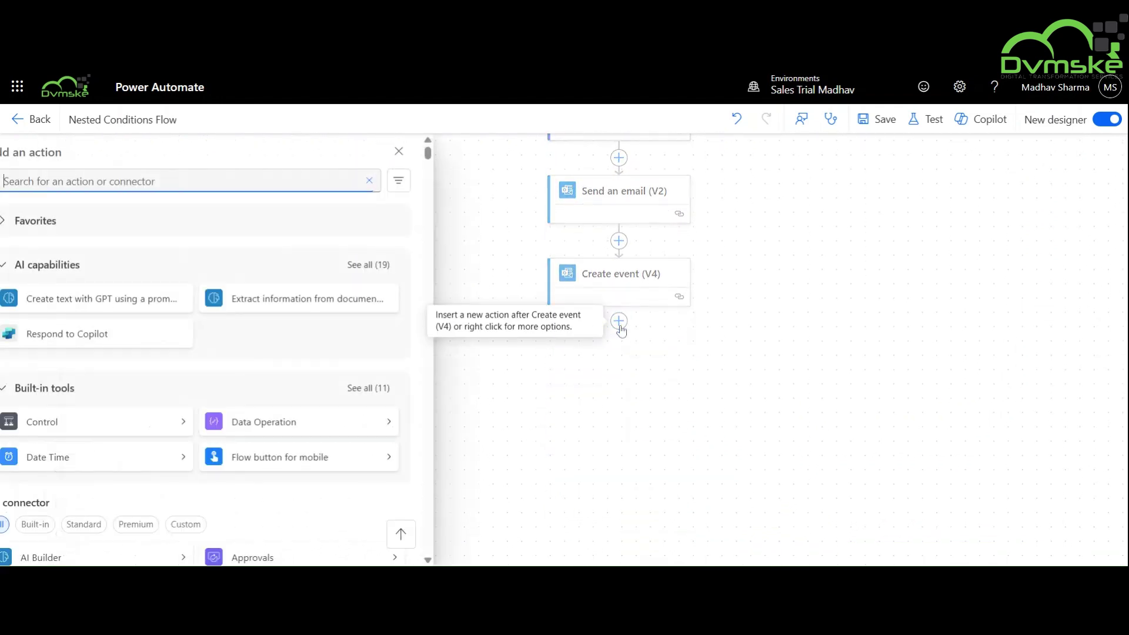
click(112, 423)
click(83, 285)
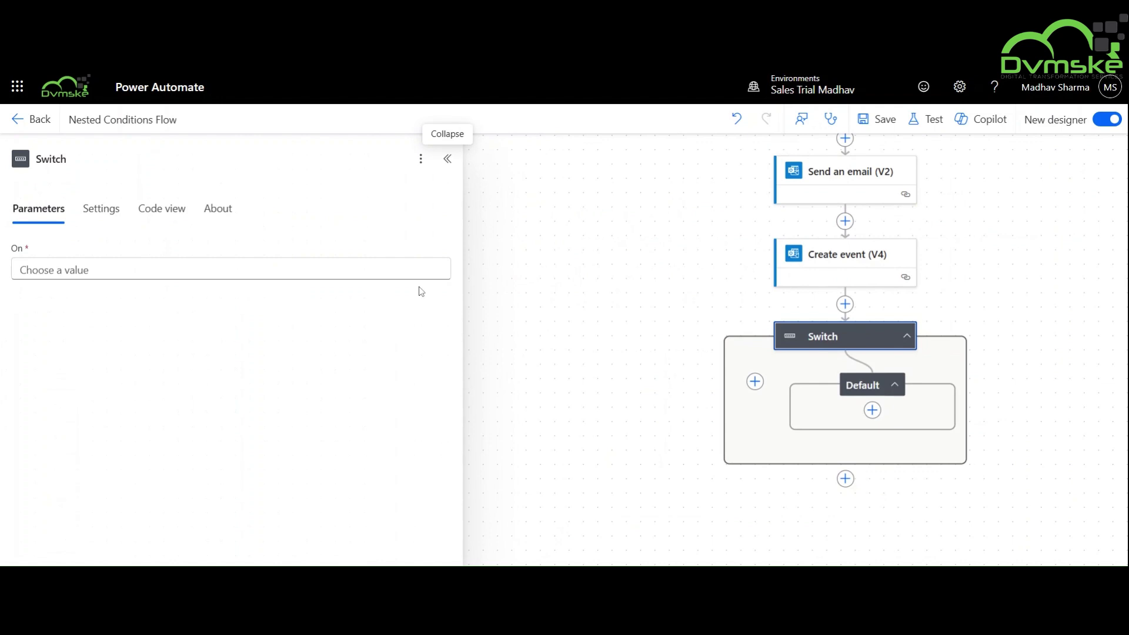
click(352, 270)
click(451, 253)
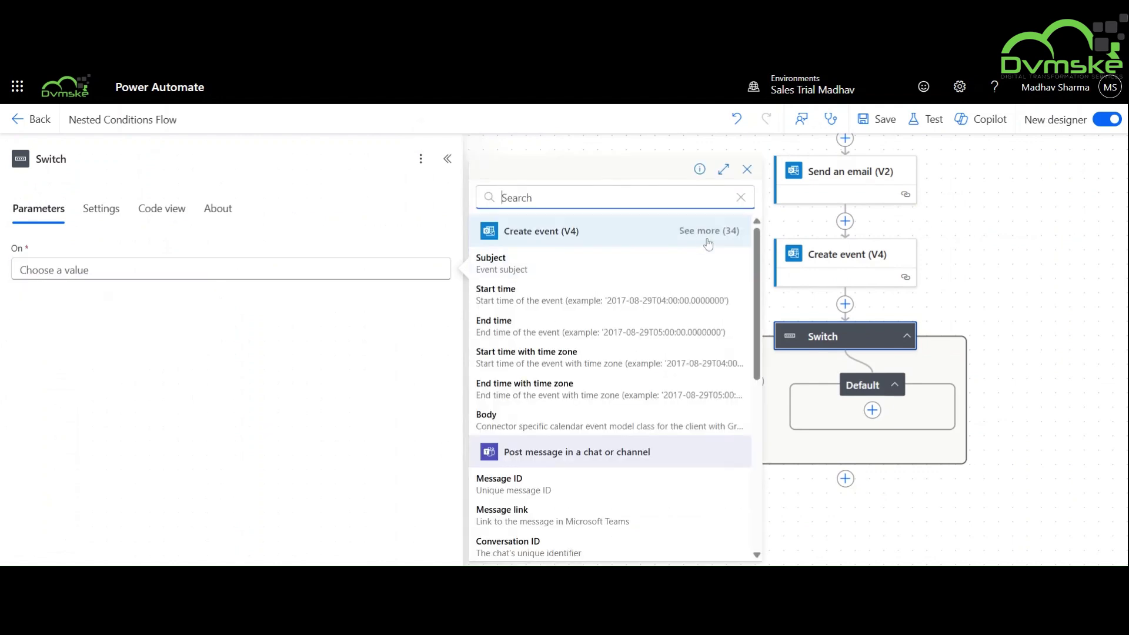
scroll(693, 357, down, 10)
scroll(693, 356, up, 3)
click(541, 473)
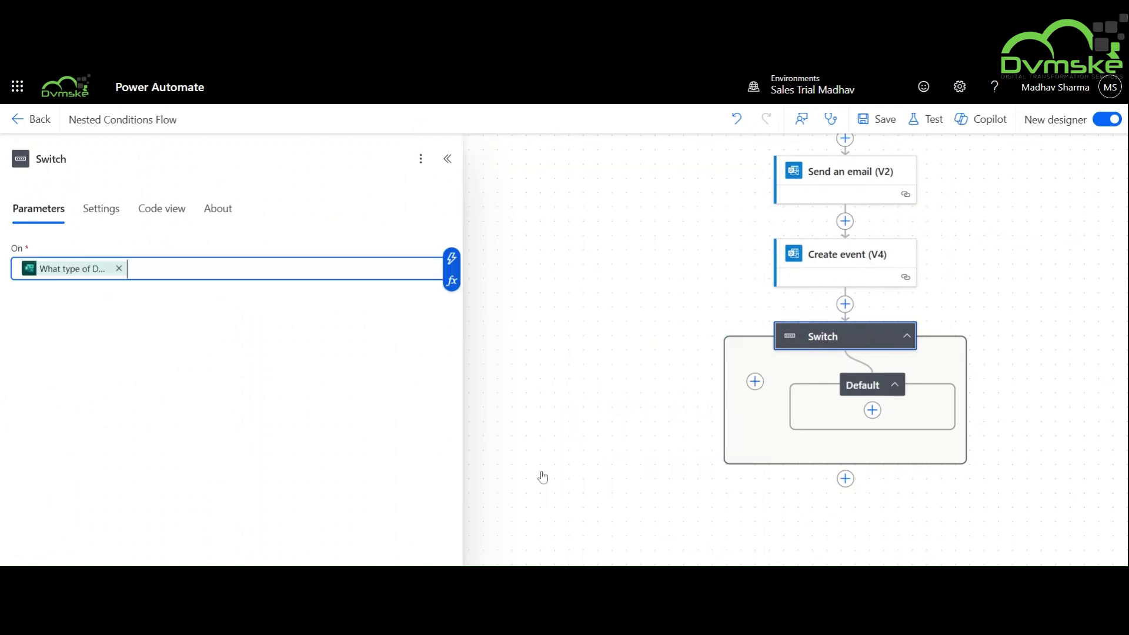
click(549, 333)
Add cases matching First Time Donor and Occasional, and name the third case All Time.
click(755, 381)
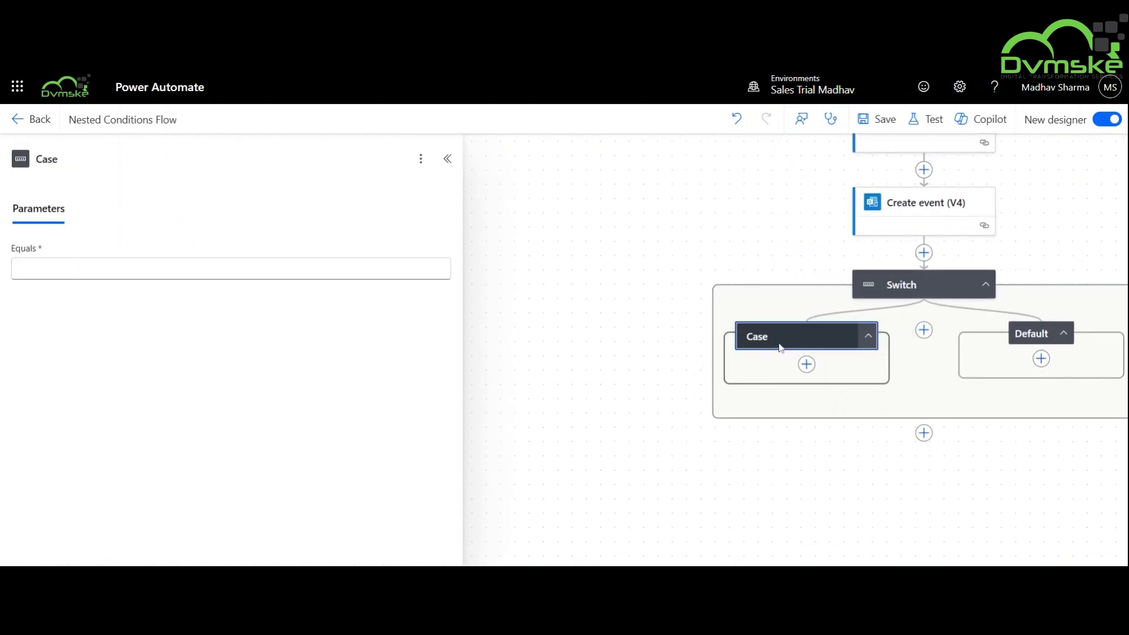
scroll(777, 344, up, 3)
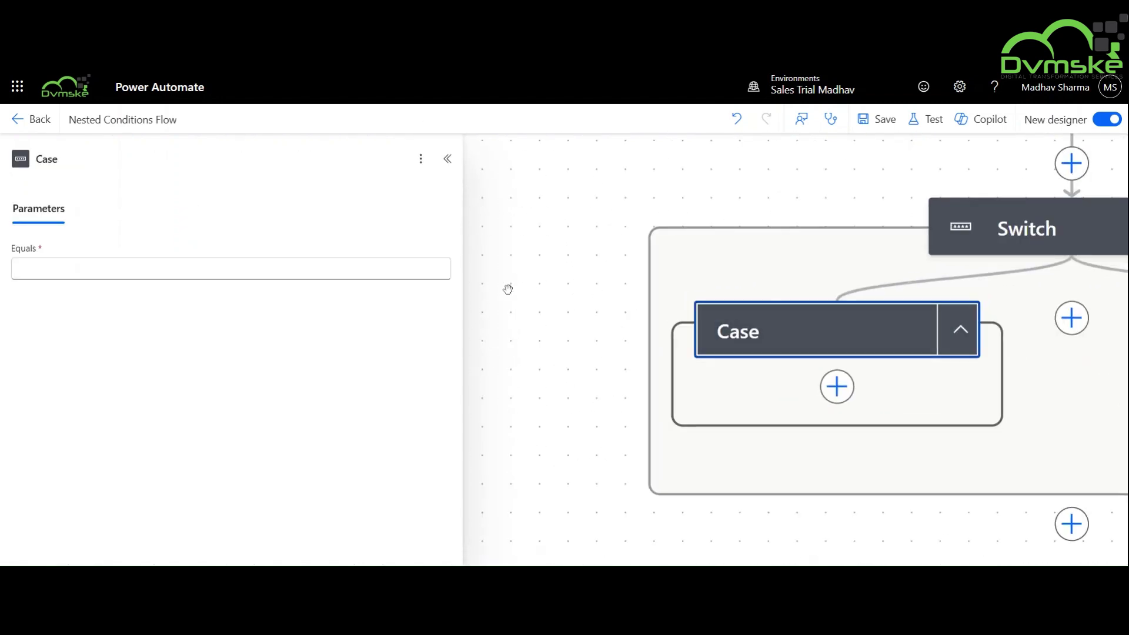
click(230, 268)
text(First Time Donor)
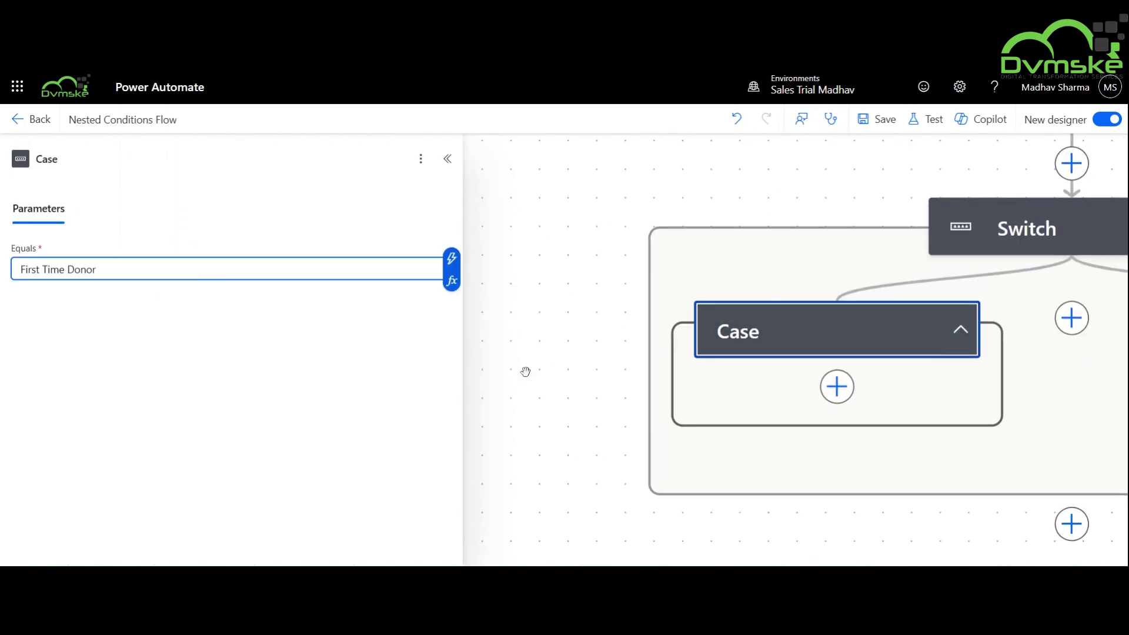
click(526, 372)
click(751, 318)
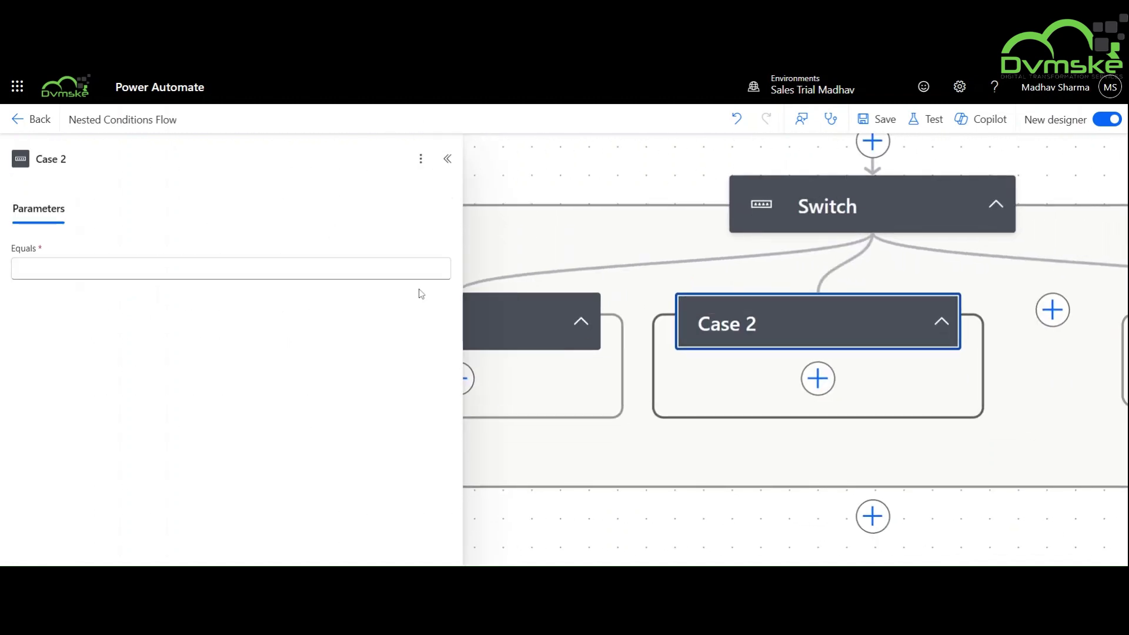
click(412, 269)
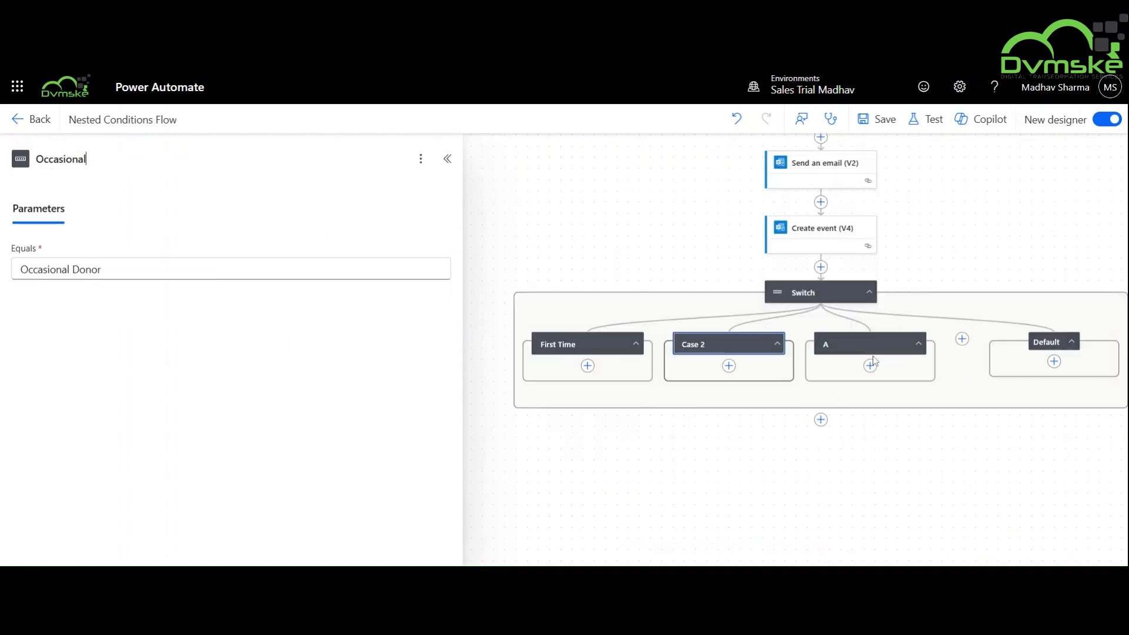
click(870, 344)
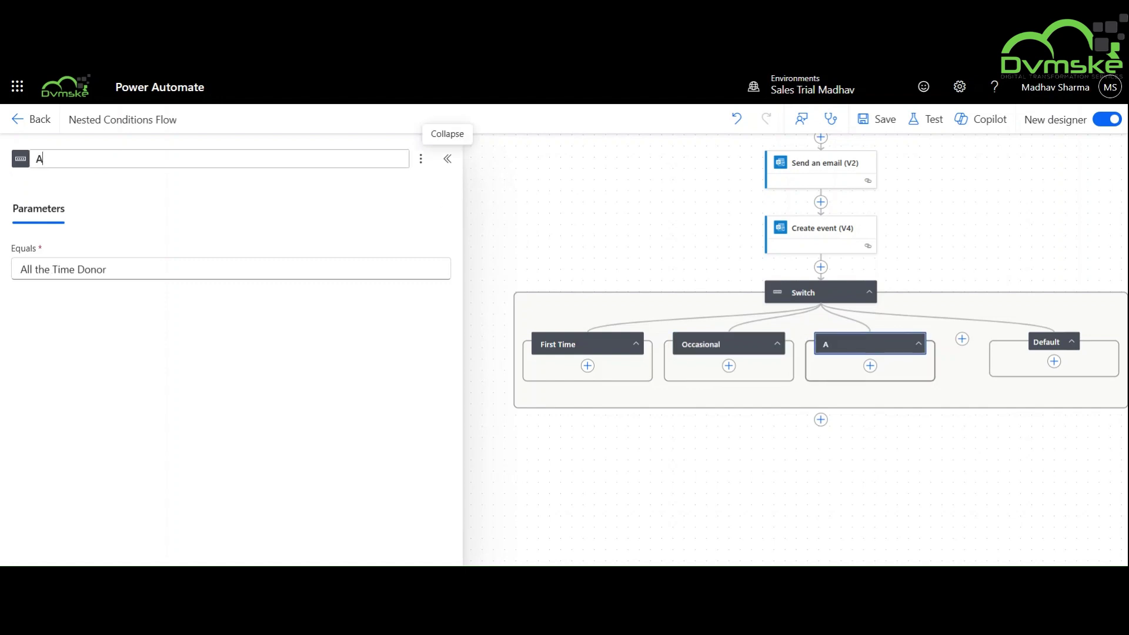
text(ll Time)
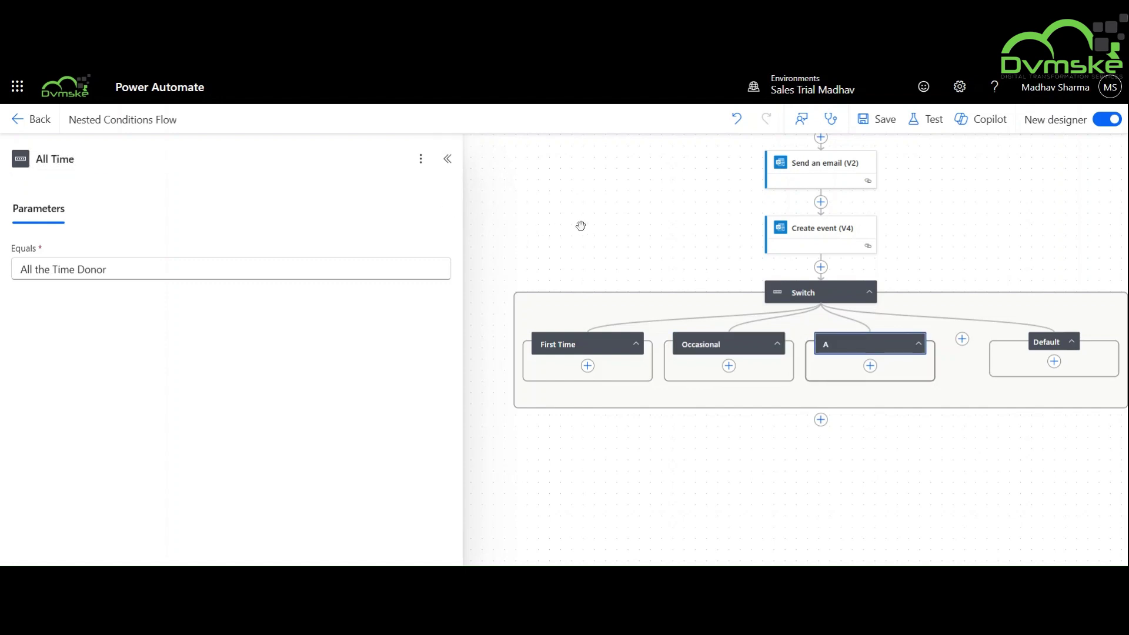
click(580, 224)
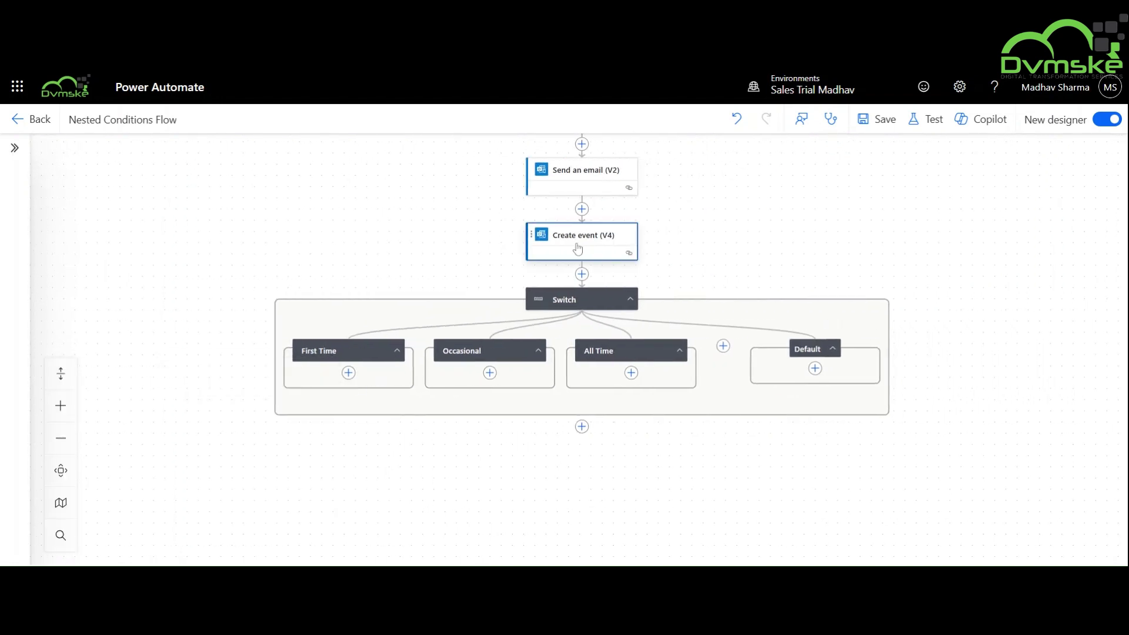
Move Create event (V4) into the First Time case and Send an email (V2) into Occasional.
drag(582, 235, 349, 373)
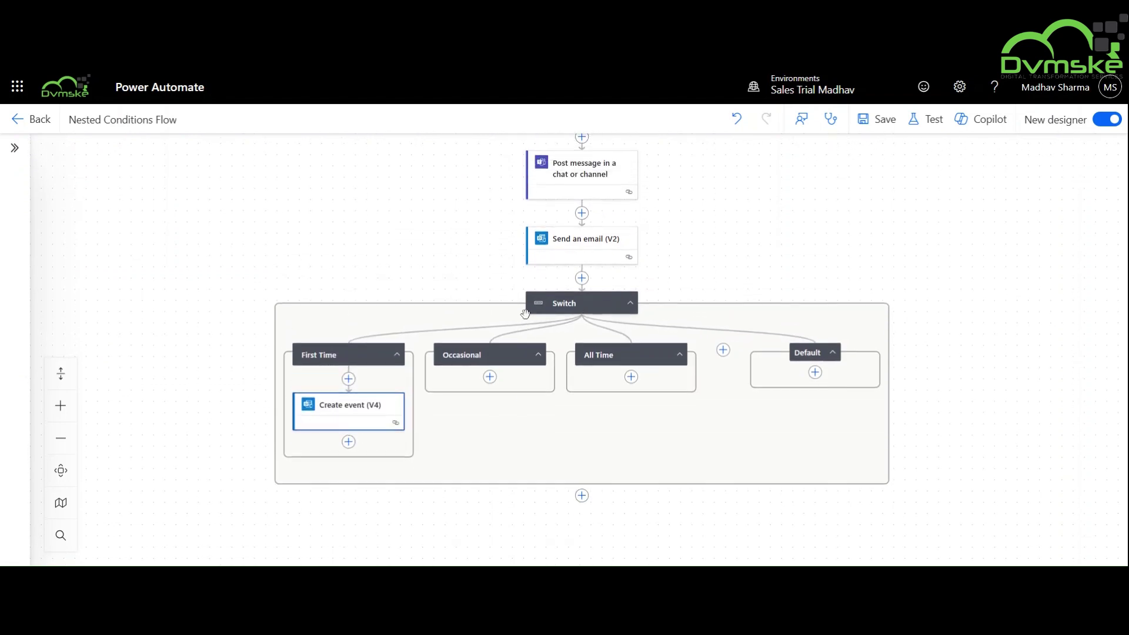
drag(574, 256, 490, 379)
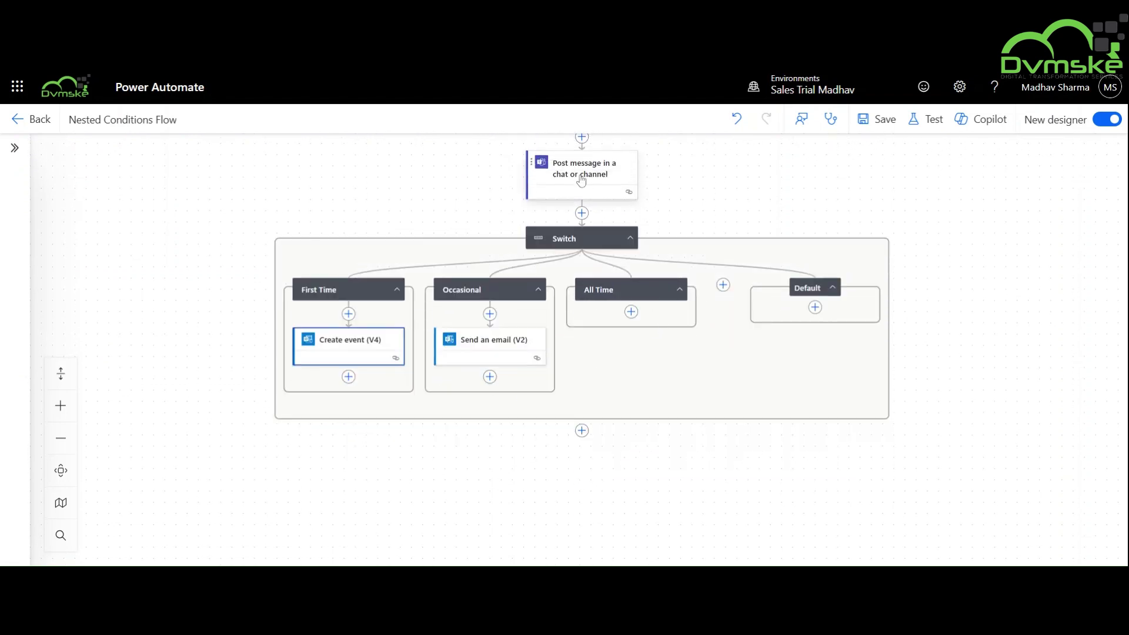
scroll(491, 329, up, 1)
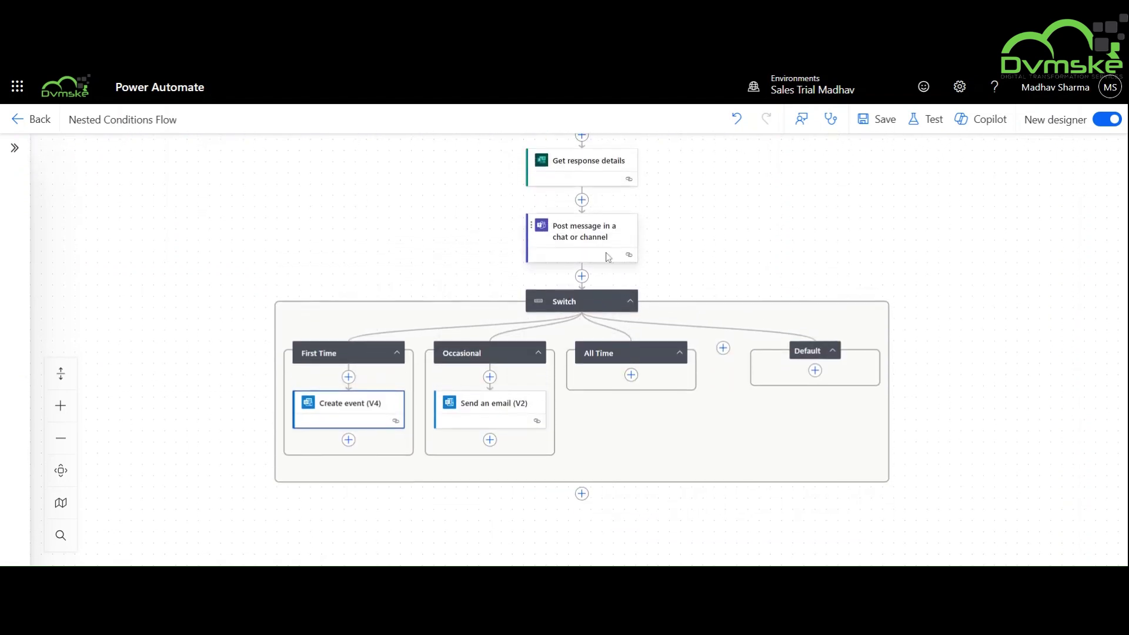
Copy the Send an email (V2) action into the All Time case.
right_click(497, 406)
click(555, 436)
click(631, 375)
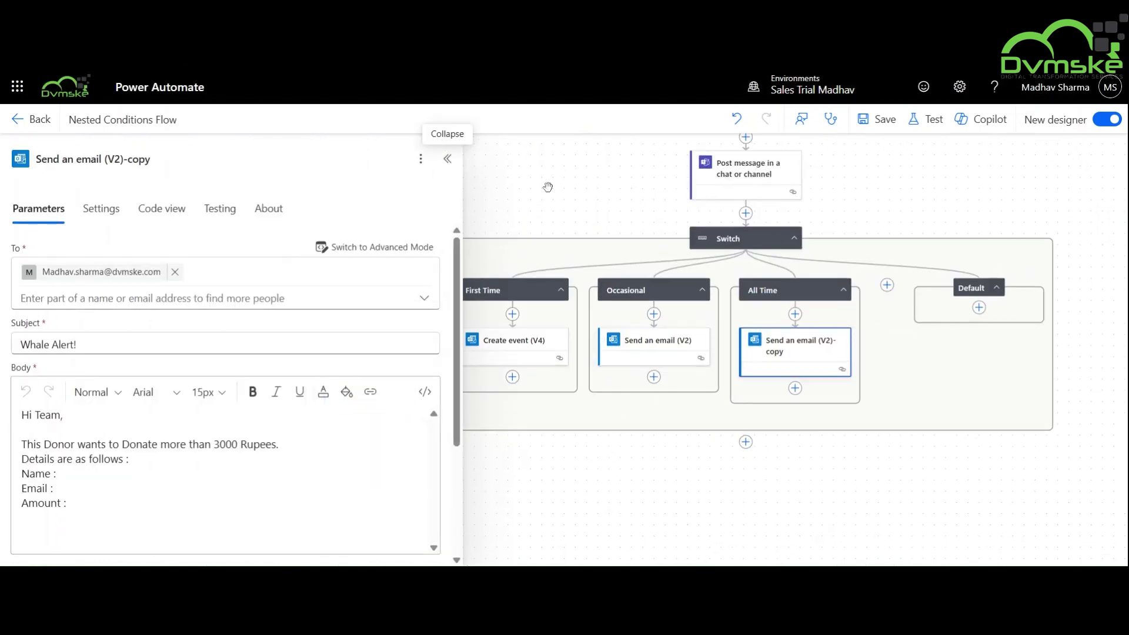
right_click(779, 346)
click(794, 353)
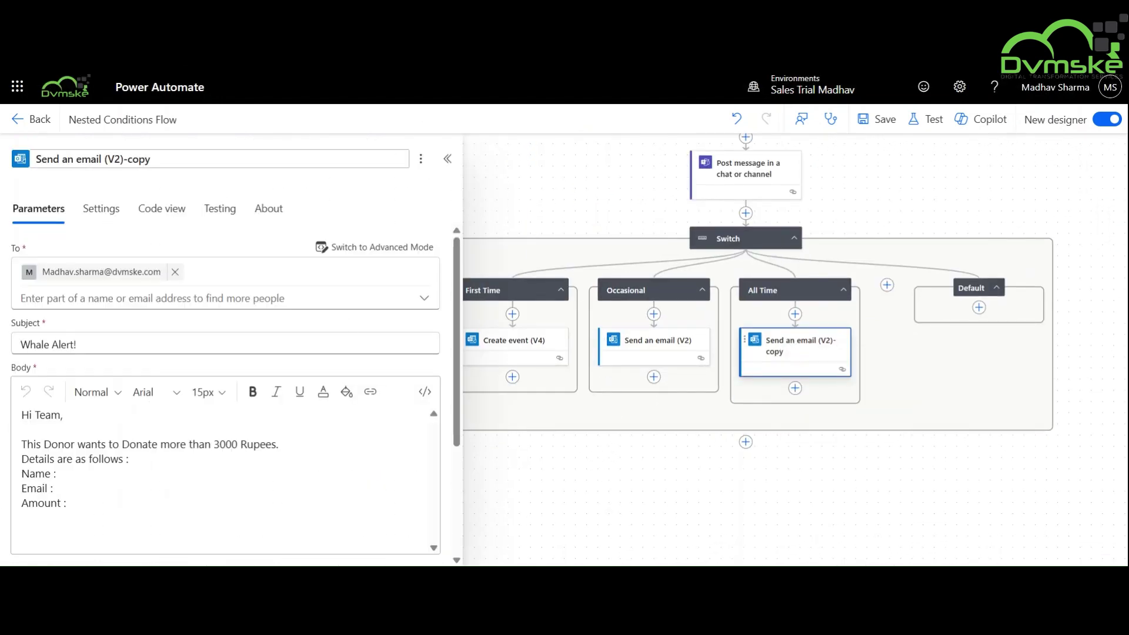
Rename the copied email 'for all time donors' with subject 'All Time Donor Submission'.
click(152, 159)
text(for all time donors)
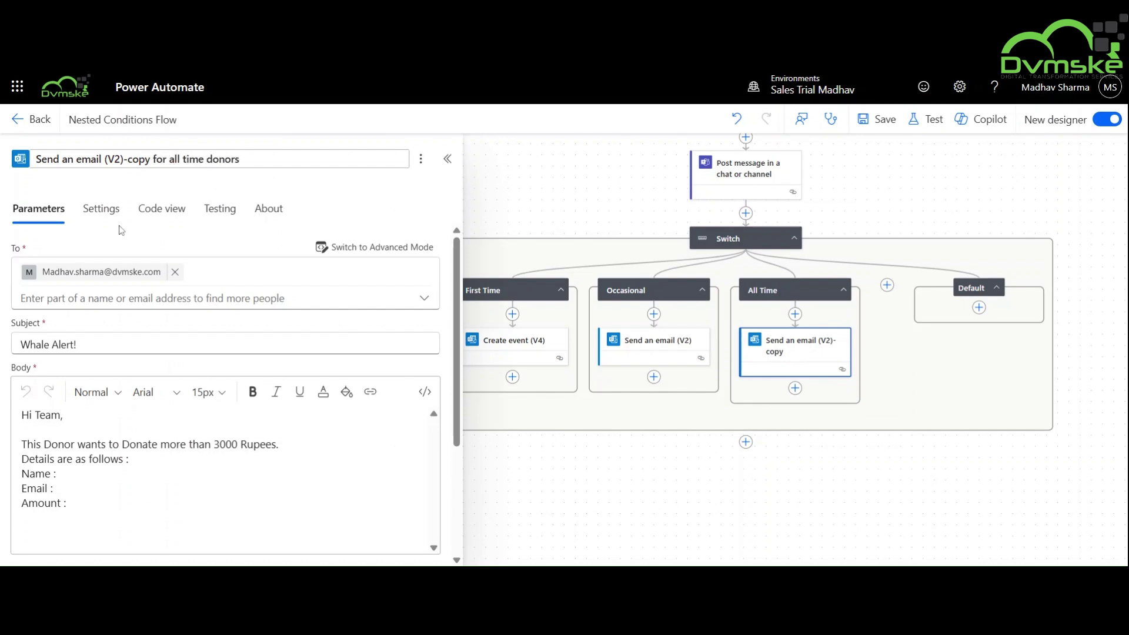
scroll(169, 363, down, 2)
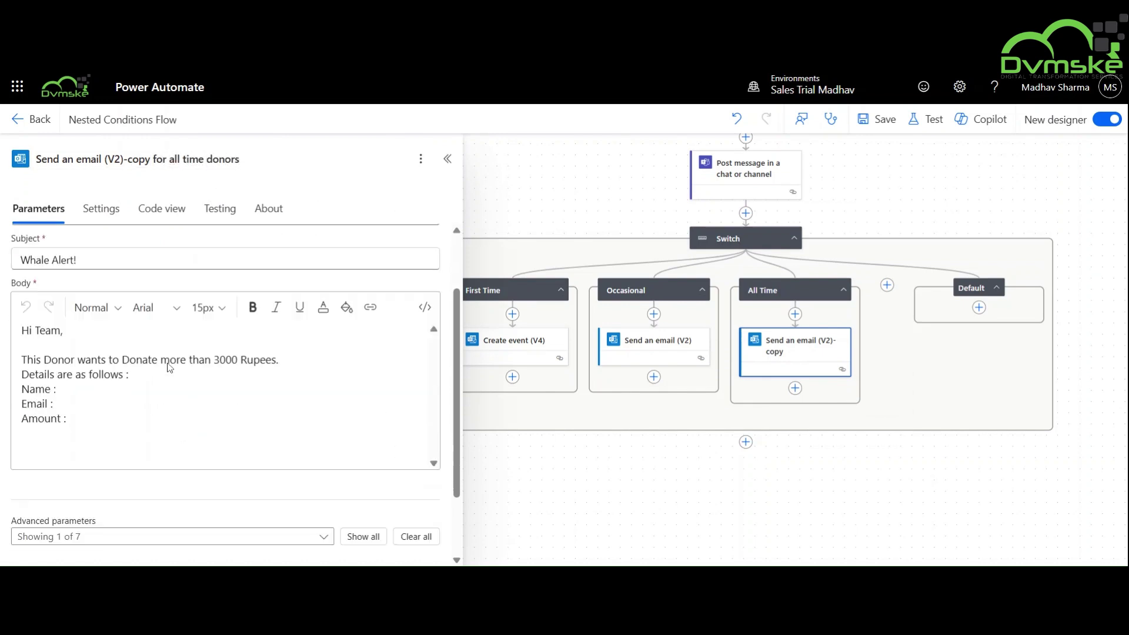
scroll(169, 362, up, 2)
click(77, 306)
key(ctrl+a)
text(All)
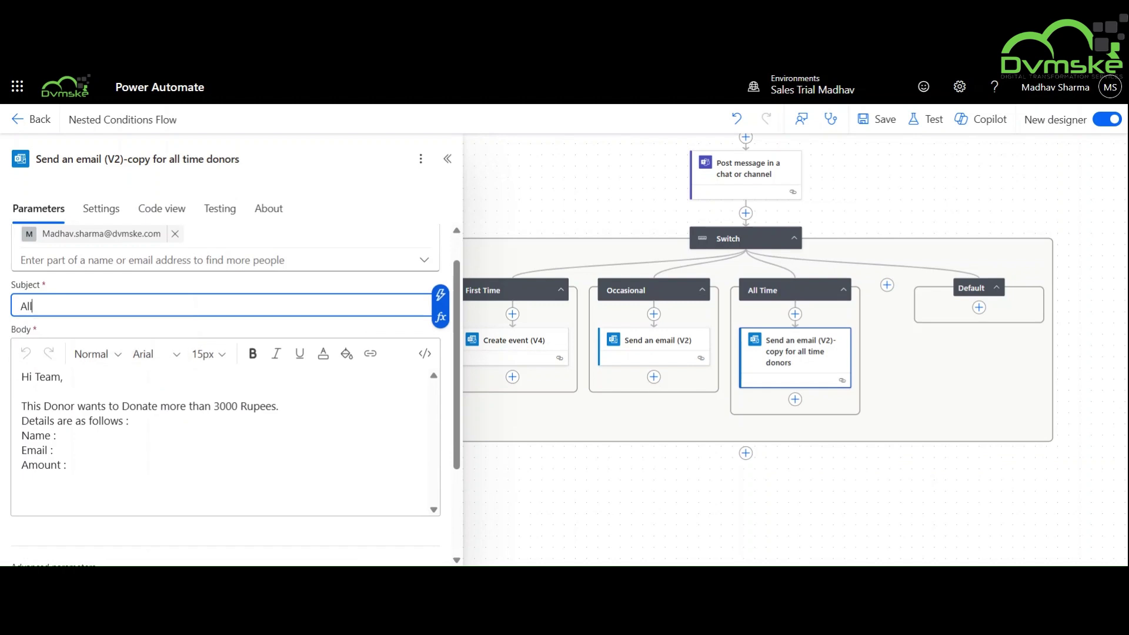
text( Time Donor Submission)
Replace the fixed 3000 in the body with the donation amount answer.
click(223, 482)
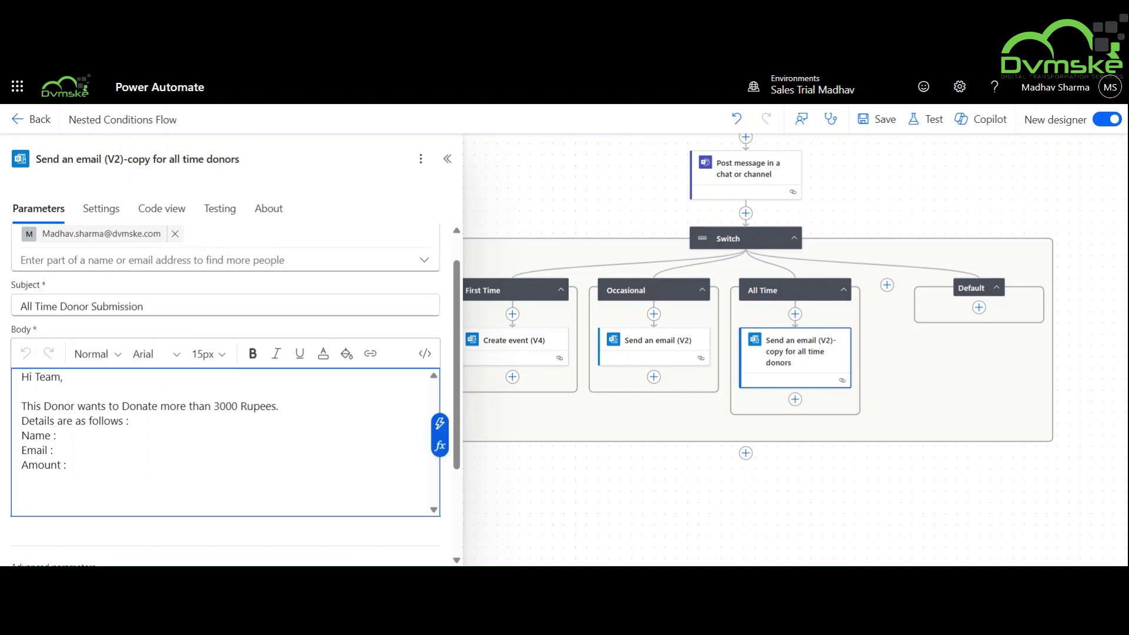
double_click(234, 405)
key(BackSpace)
click(440, 423)
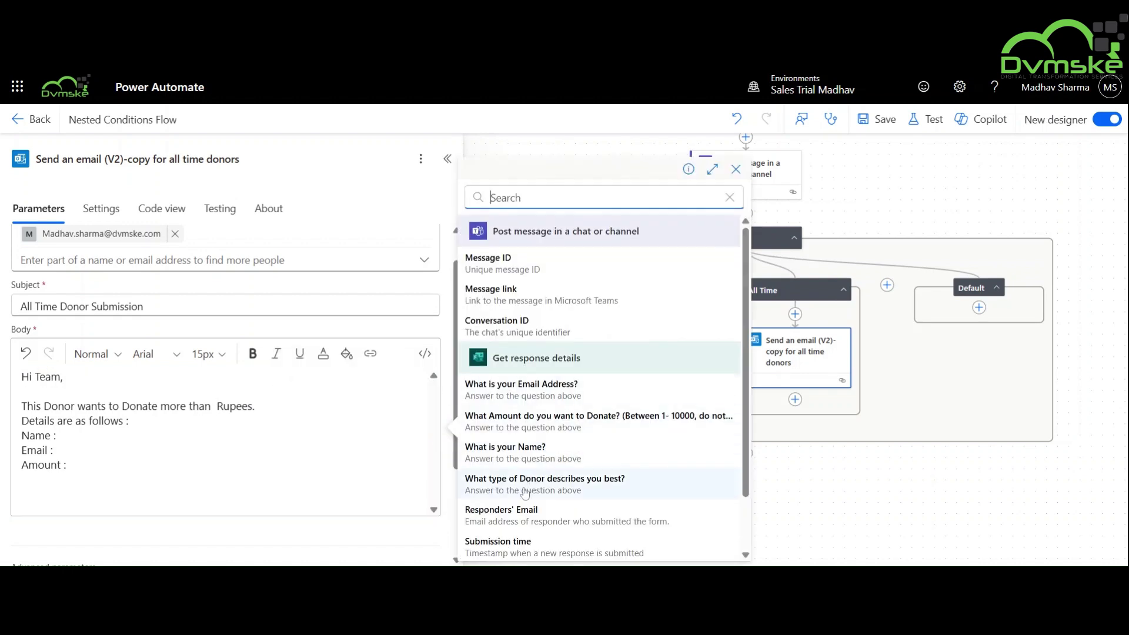
scroll(525, 492, down, 1)
click(559, 353)
Insert the name, email and amount answers after Name, Email and Amount, and remove 'more than'.
click(59, 435)
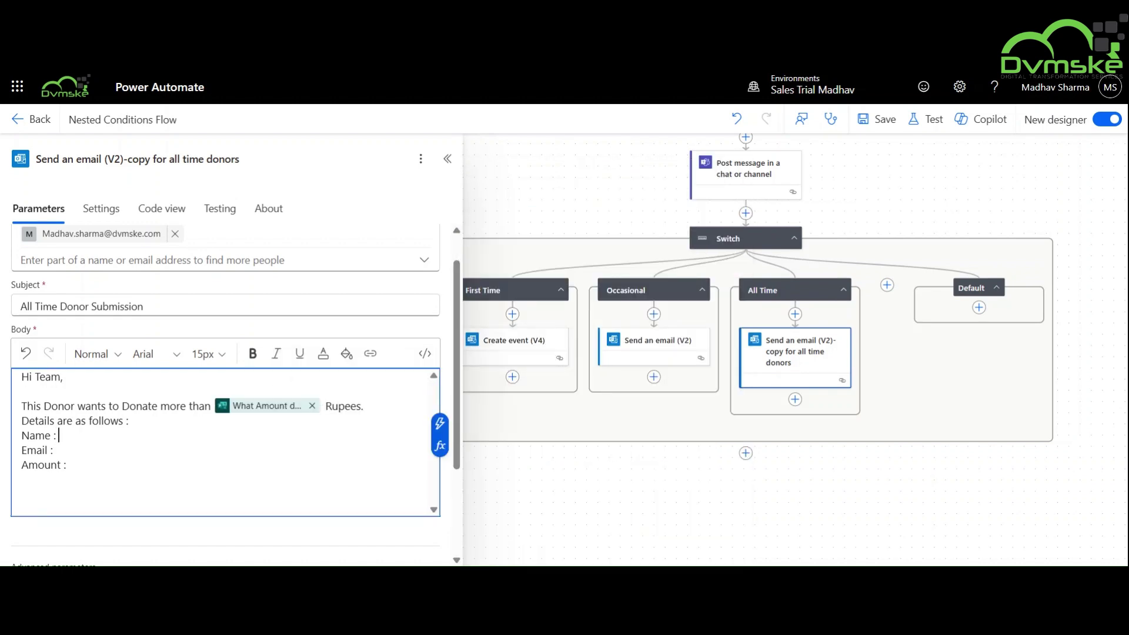
click(440, 423)
click(564, 447)
click(53, 450)
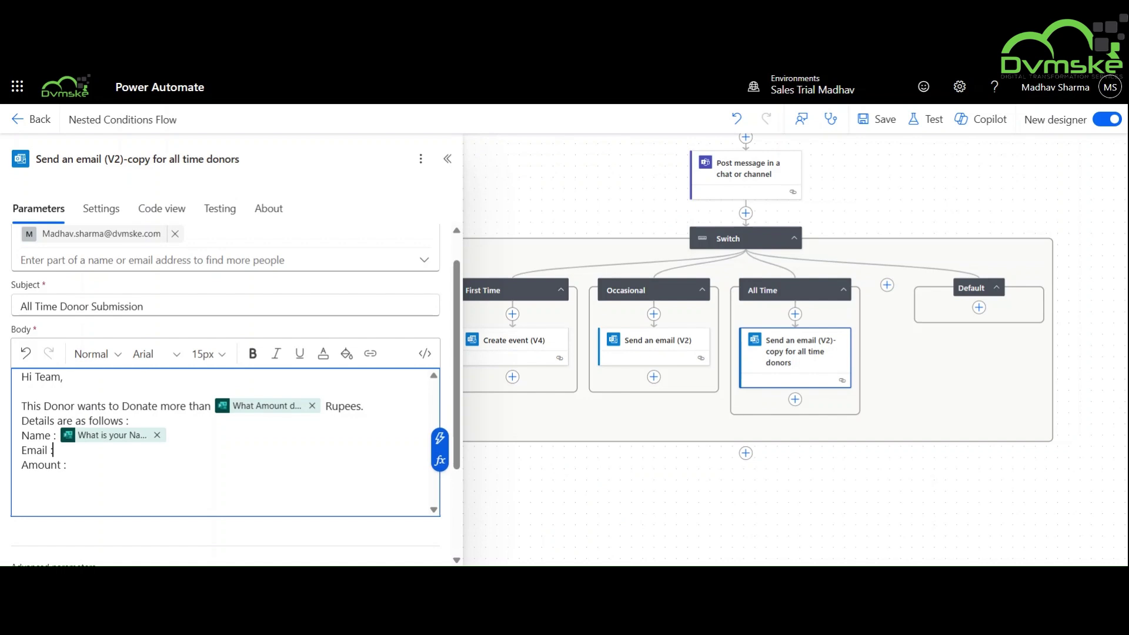
click(440, 438)
click(588, 383)
click(69, 464)
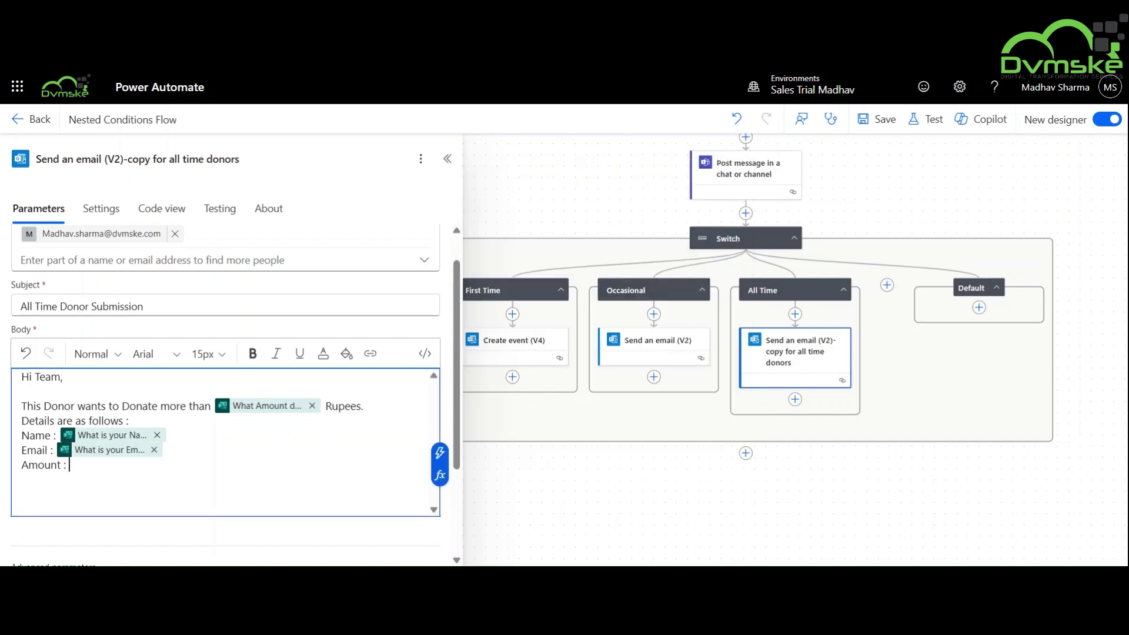
click(438, 454)
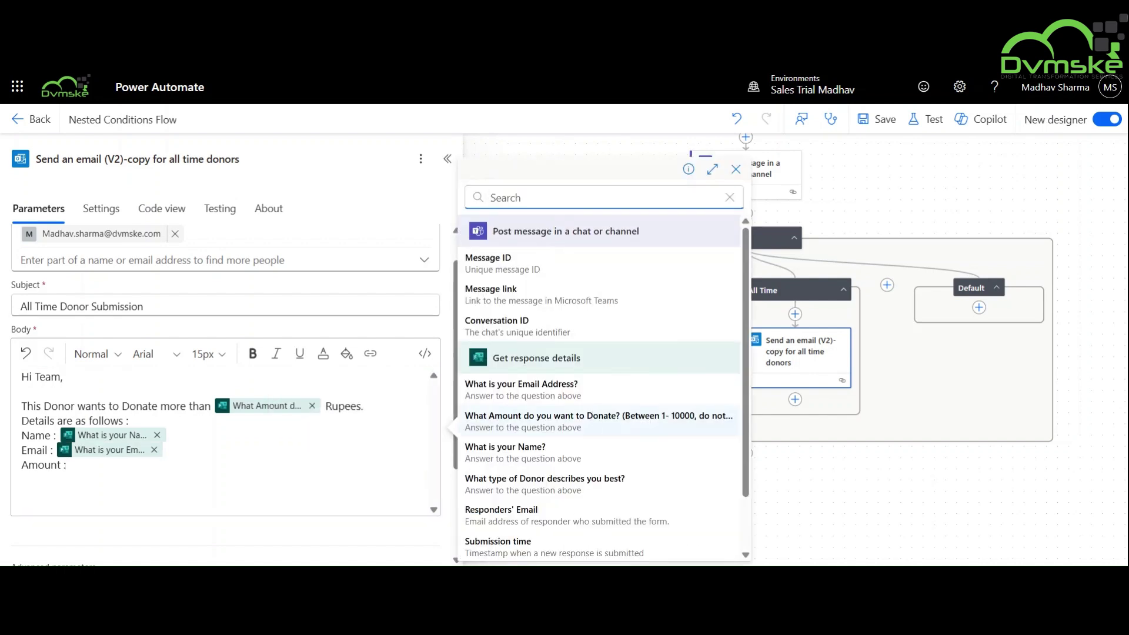
click(553, 422)
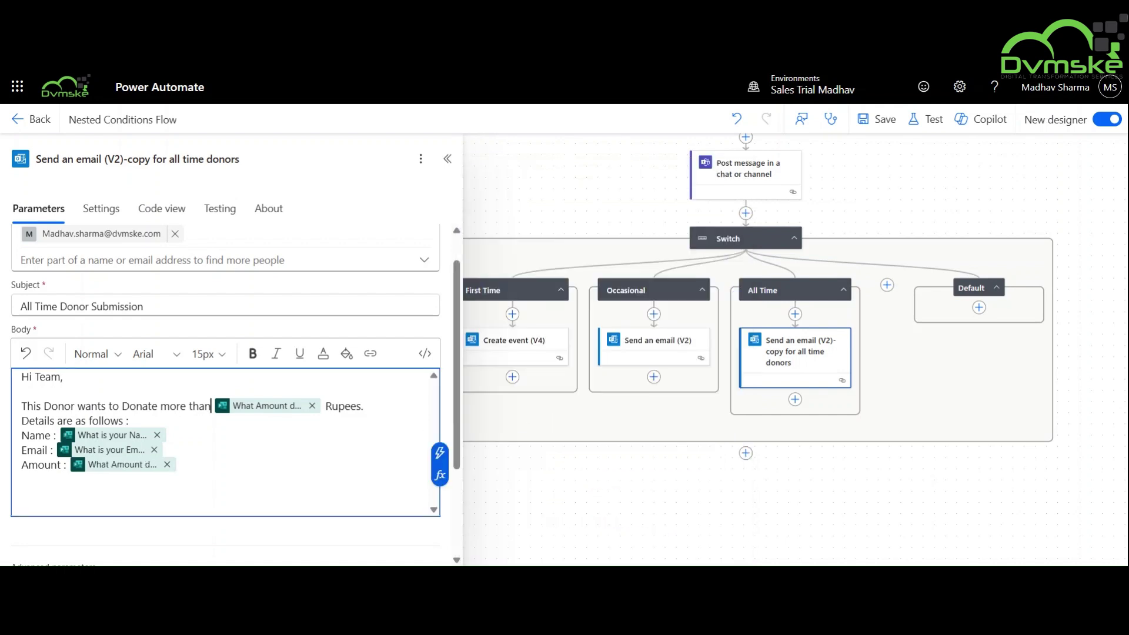
key(BackSpace)
key(BackSpace)
key(BackSpace)
key(BackSpace)
key(BackSpace)
key(BackSpace)
key(BackSpace)
key(BackSpace)
key(BackSpace)
key(BackSpace)
click(41, 405)
Add 'All time' to the All Time body and retitle the Occasional email 'Occasional Donor Submission'.
text(All)
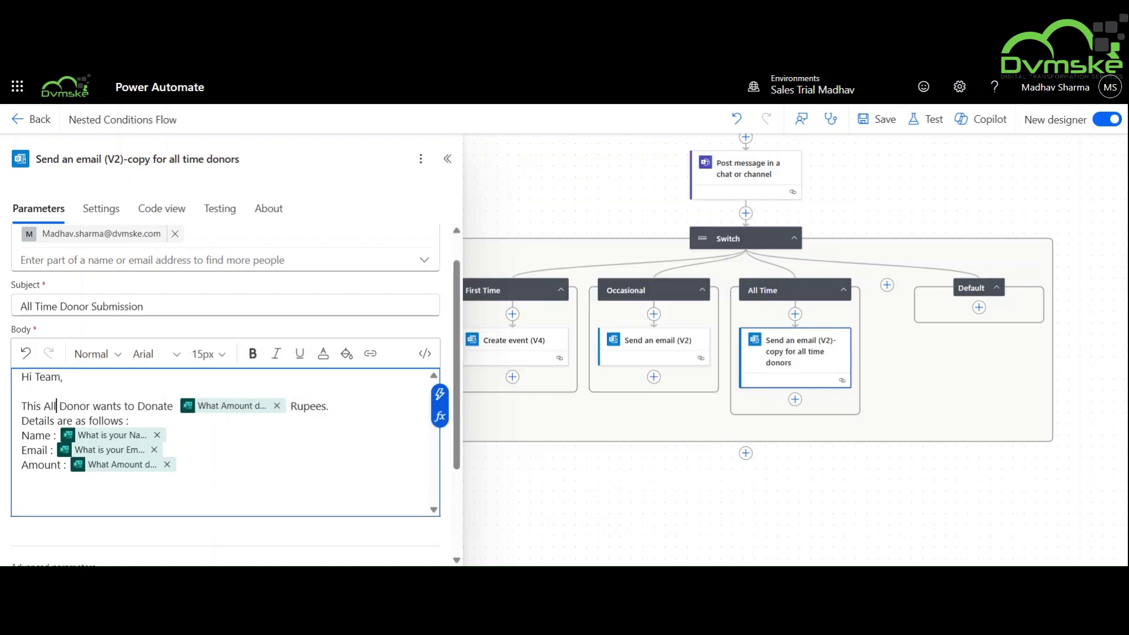
text( time)
click(654, 350)
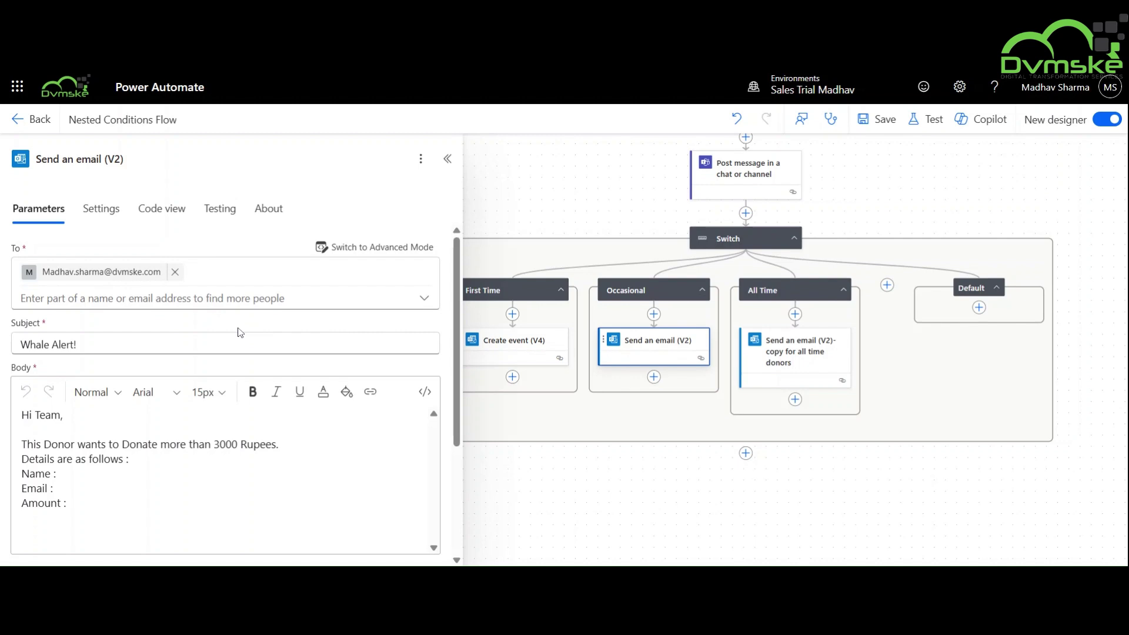
click(118, 344)
key(BackSpace)
key(BackSpace)
key(BackSpace)
key(BackSpace)
key(BackSpace)
key(BackSpace)
key(BackSpace)
key(BackSpace)
key(BackSpace)
key(BackSpace)
key(BackSpace)
key(BackSpace)
text(Occasiona)
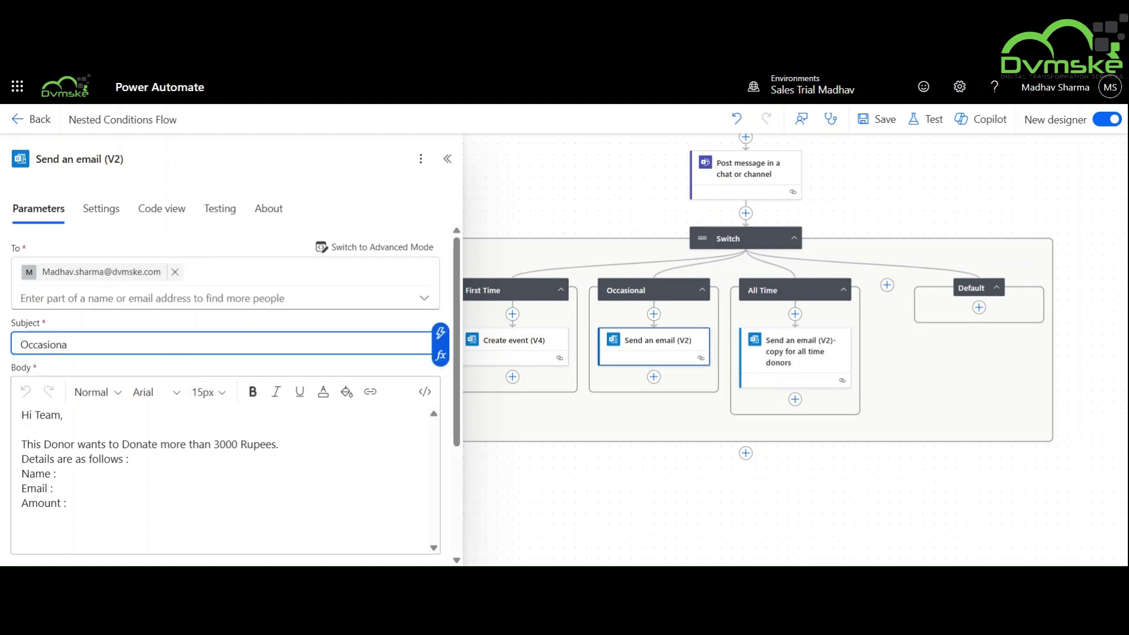
text(l Donor Submission)
Replace 'more than' with 'Occasional' and swap the fixed 3000 for the amount answer.
drag(170, 444, 214, 444)
key(BackSpace)
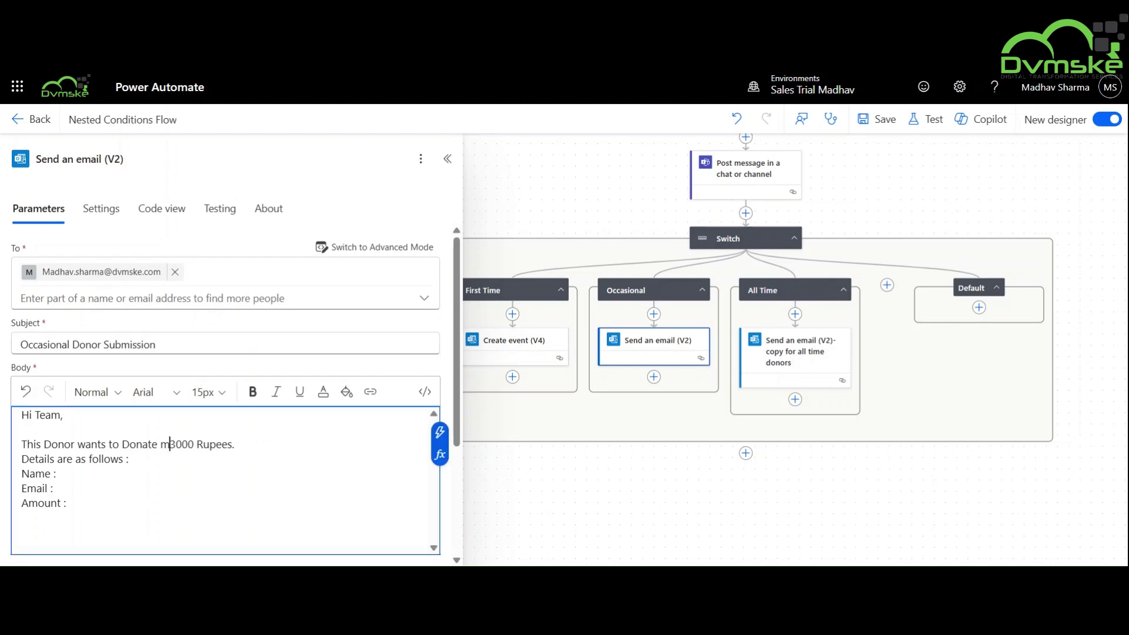
click(42, 444)
text(Occasional)
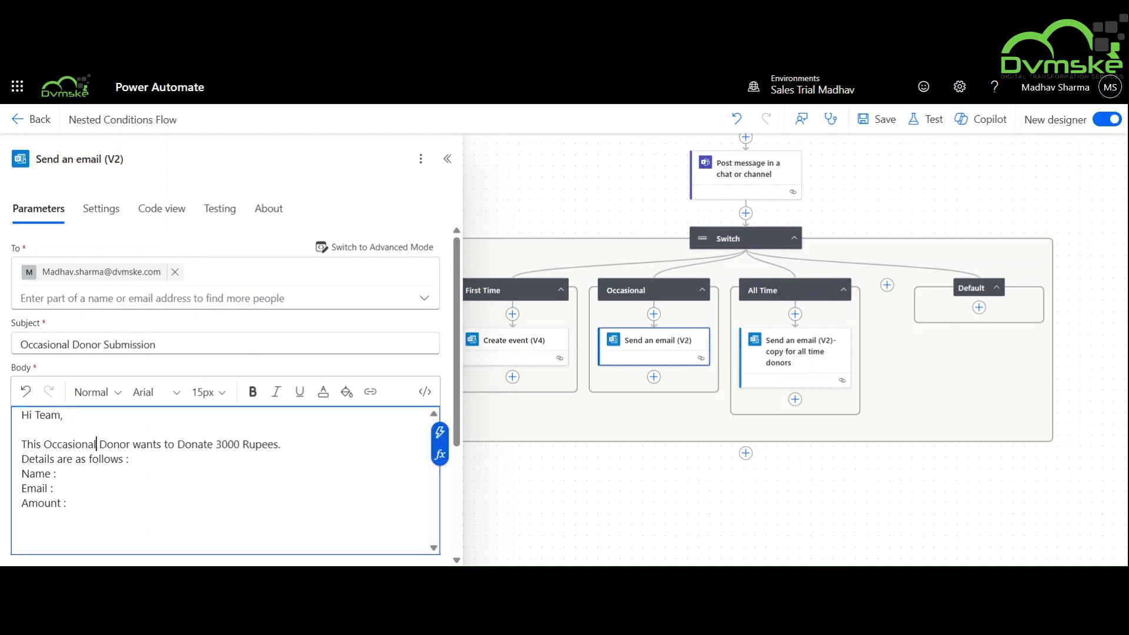
double_click(266, 444)
key(BackSpace)
click(440, 433)
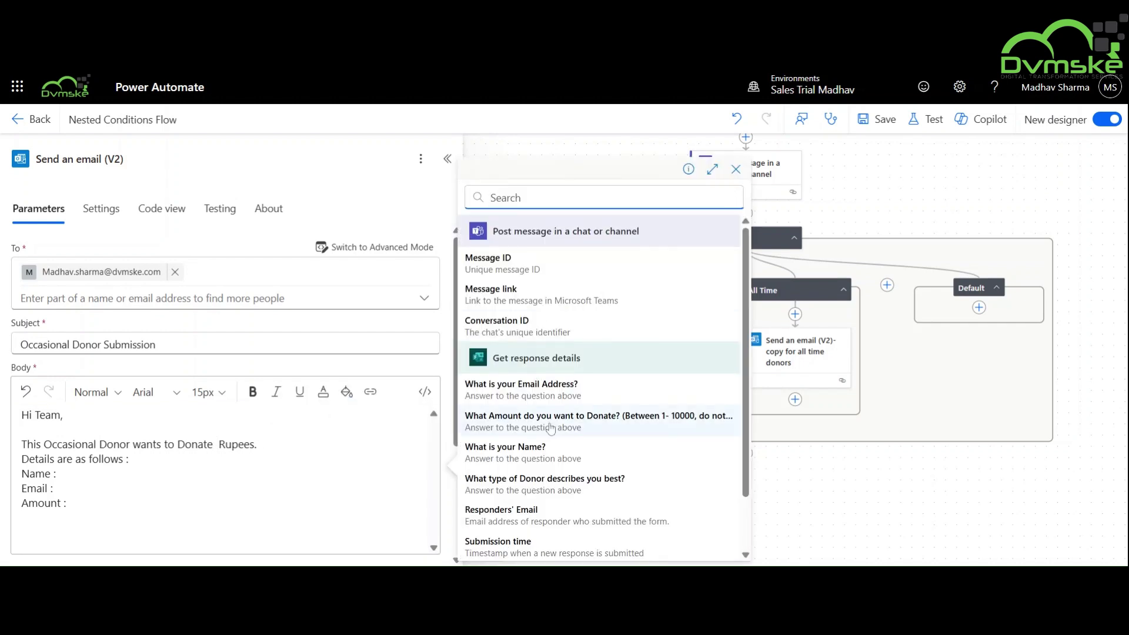
click(618, 414)
Insert the donor's name, email and amount answers after Name, Email and Amount.
click(57, 473)
click(440, 461)
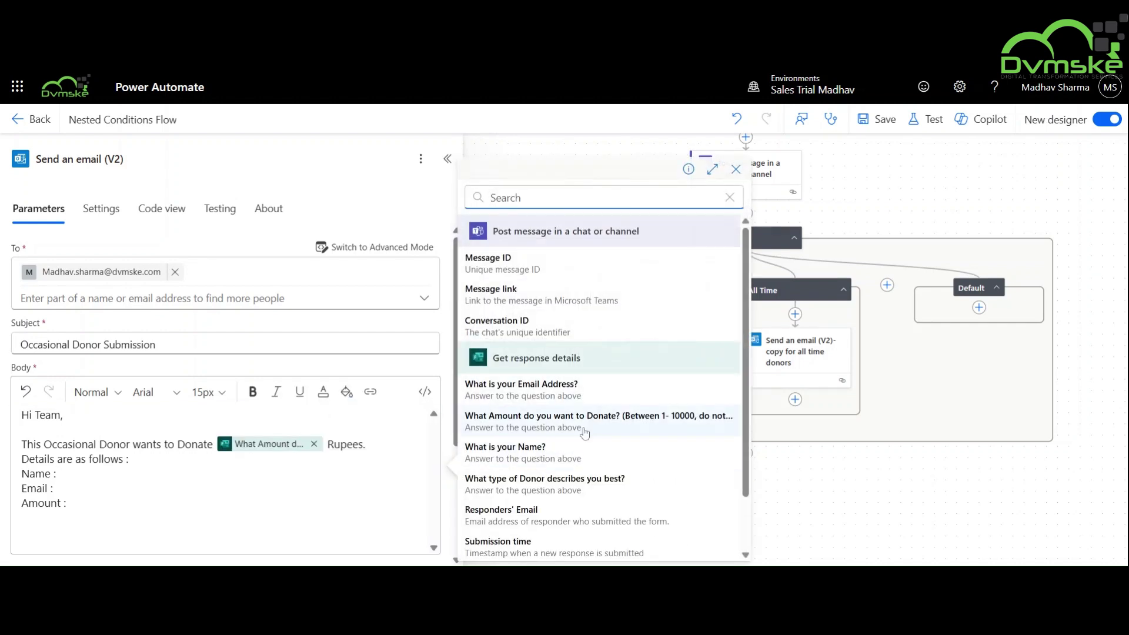
click(530, 448)
click(54, 488)
click(440, 476)
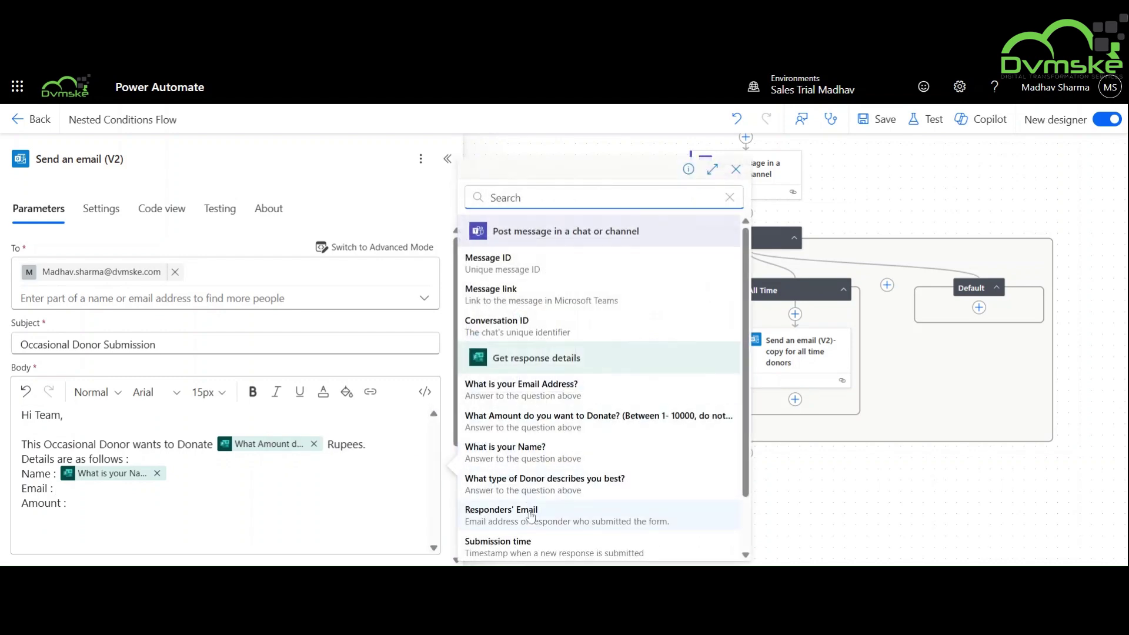
click(548, 389)
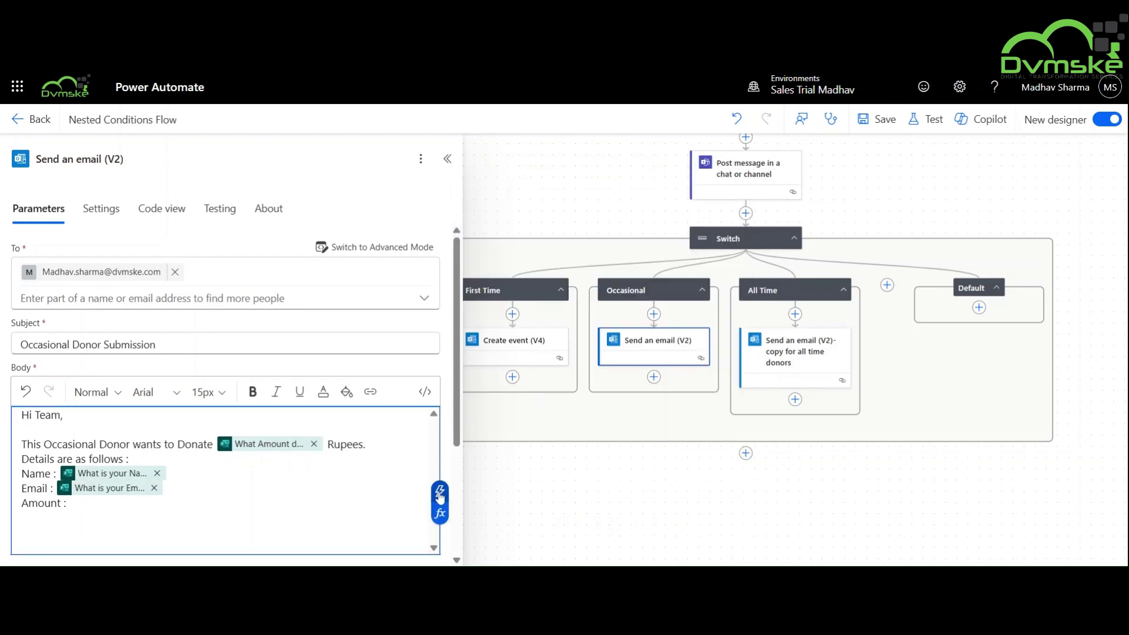
click(440, 493)
click(614, 426)
click(555, 493)
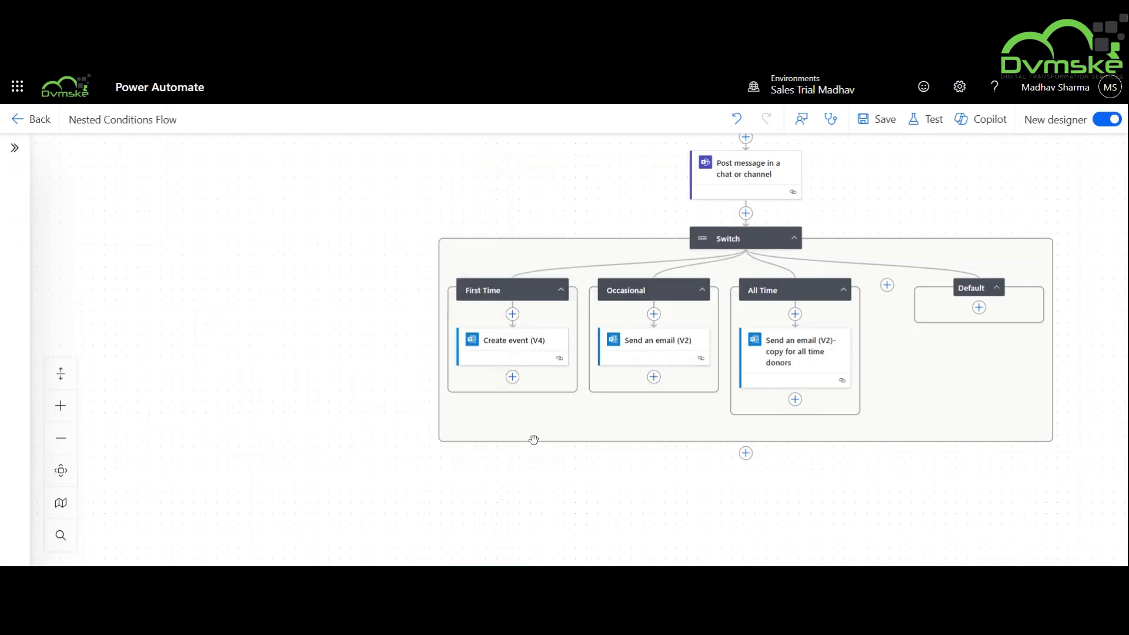
Add the donor's name answer to the First Time Create event (V4) subject.
click(511, 356)
scroll(172, 391, down, 1)
click(353, 281)
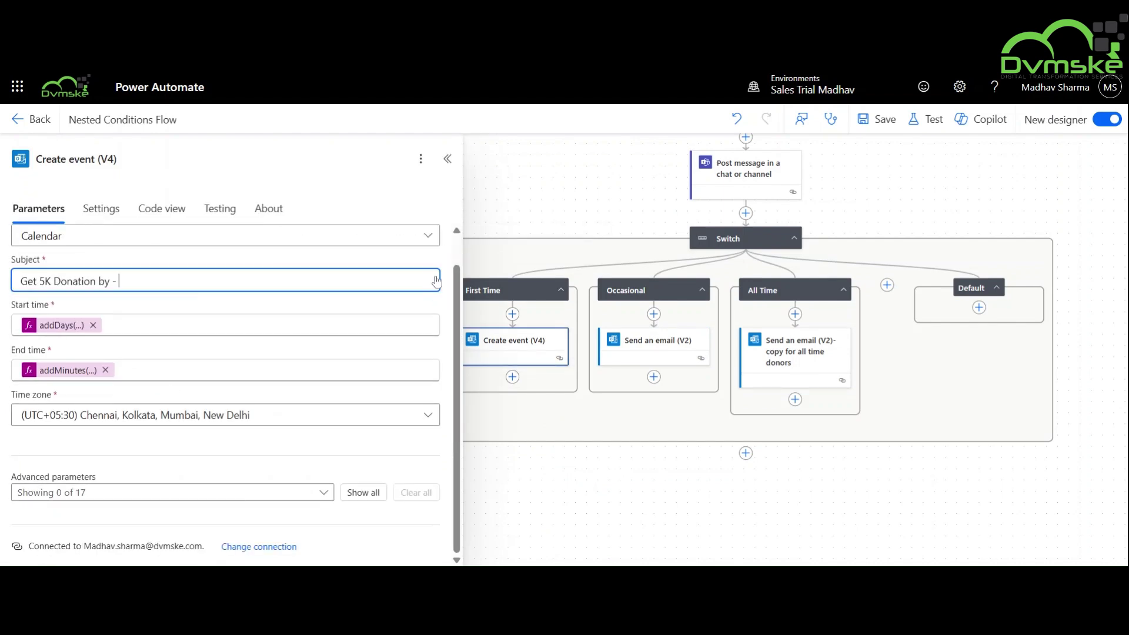
click(439, 272)
click(518, 454)
scroll(184, 441, up, 1)
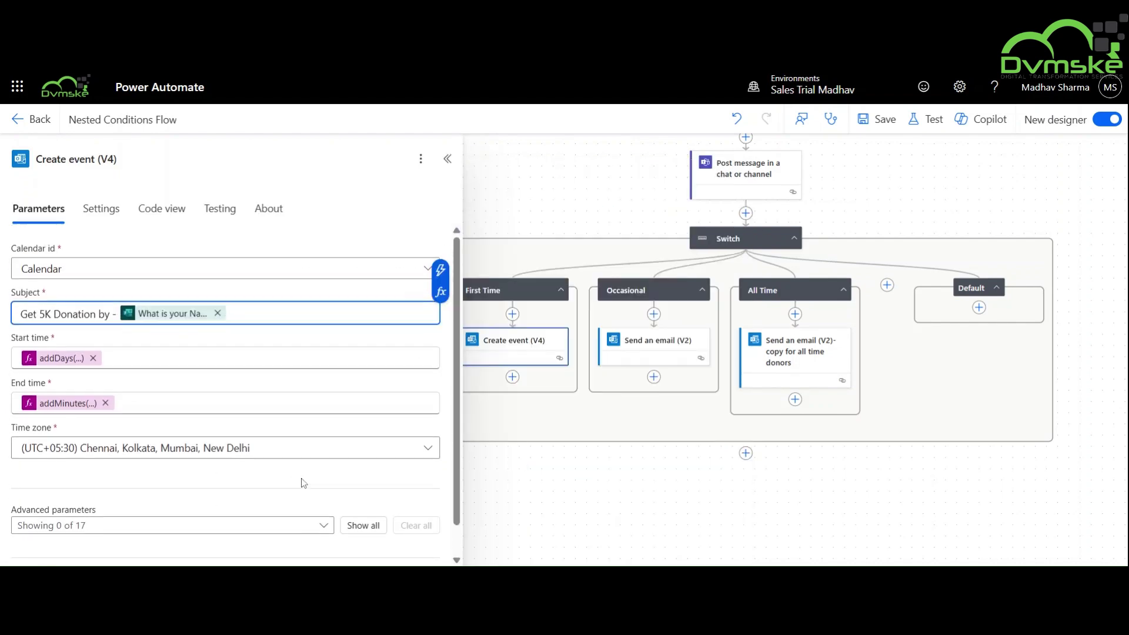
click(570, 525)
Add an Outlook Send an email (V2) in a parallel branch after Get response details.
click(619, 319)
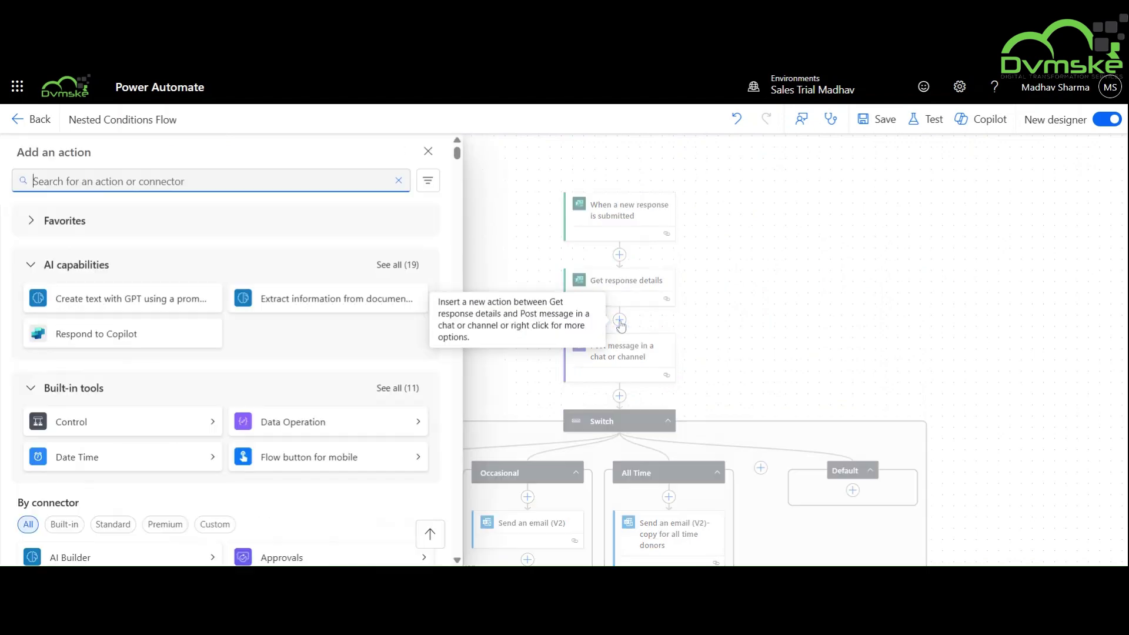
click(585, 297)
click(619, 319)
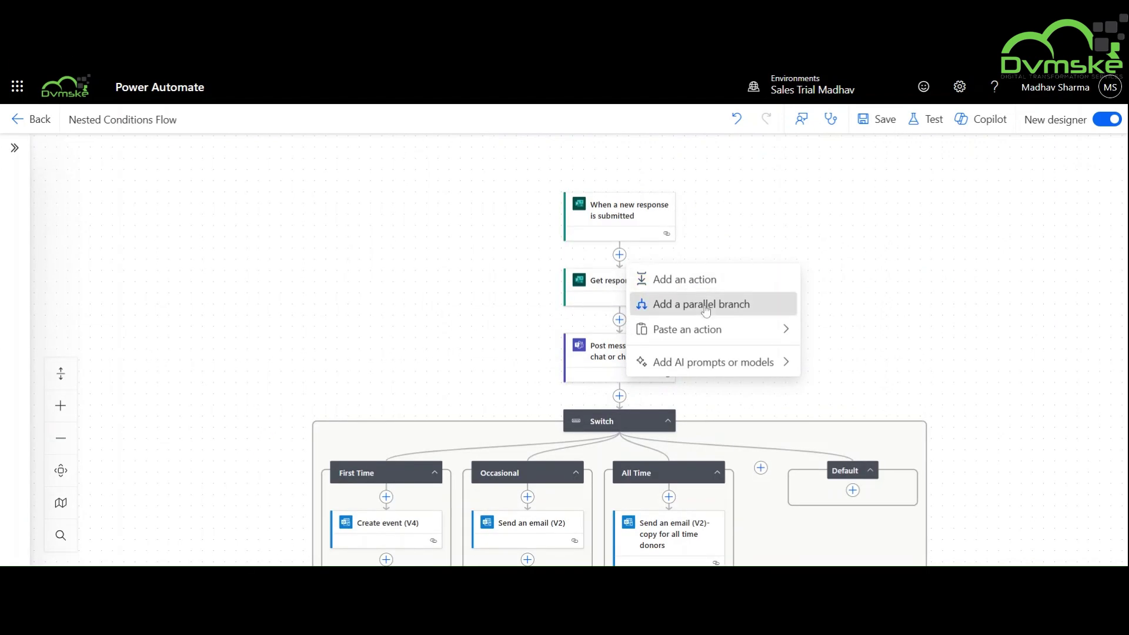
click(706, 303)
text(outlook)
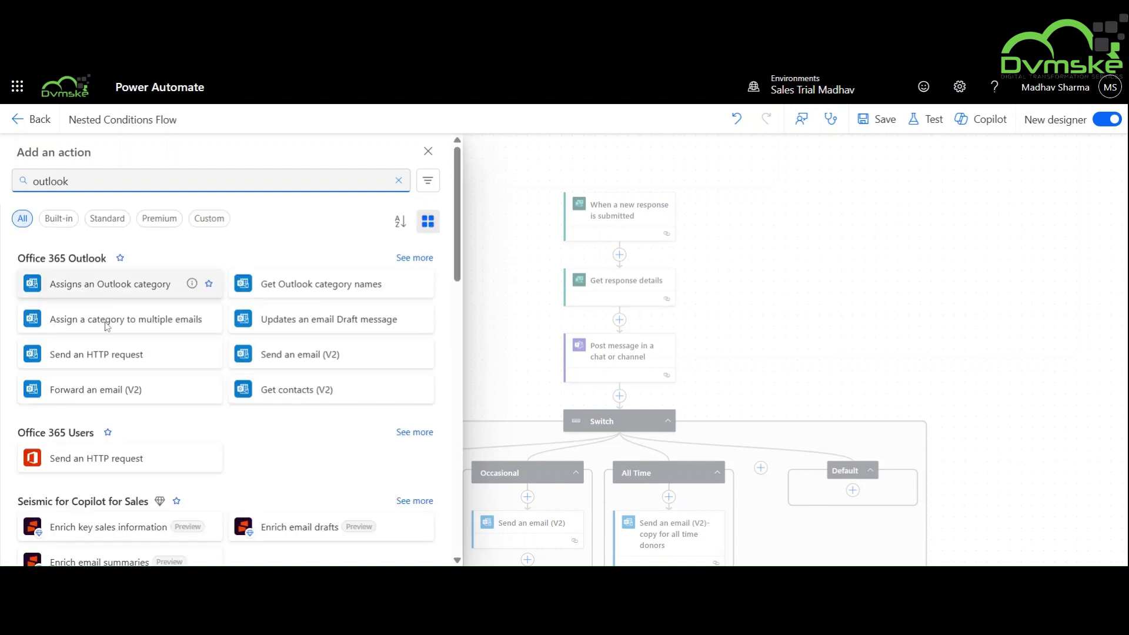
click(276, 356)
Address it to a team member, subject 'Parallel Branch Test', body 'Hi Team, Someone has submitted a new charity form'.
click(223, 268)
text(madhav)
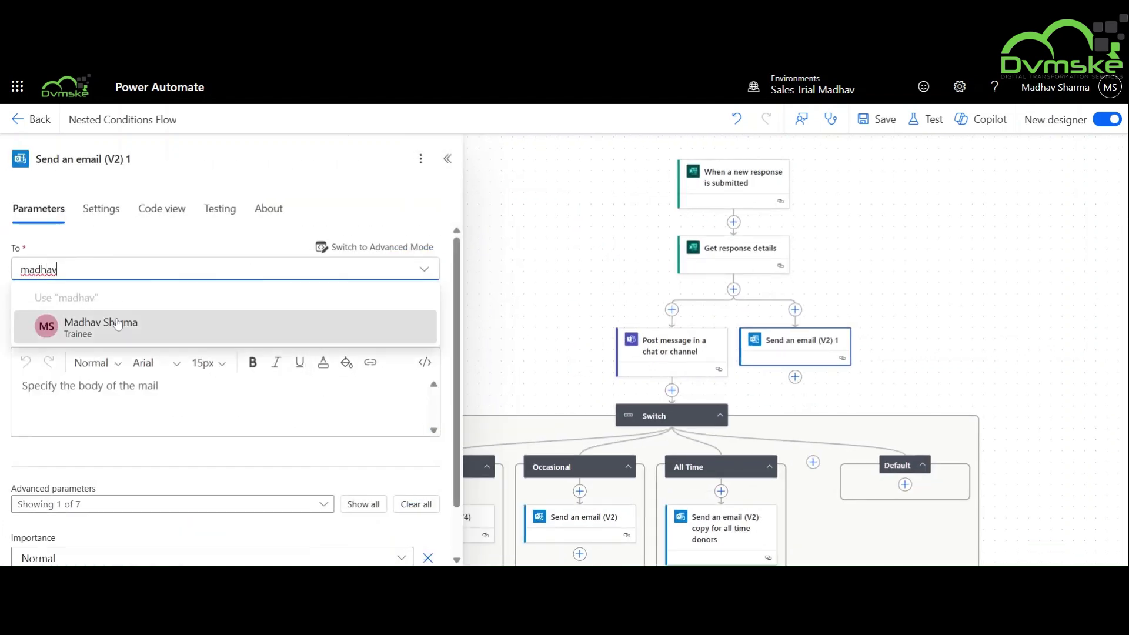
key(Tab)
text(Par)
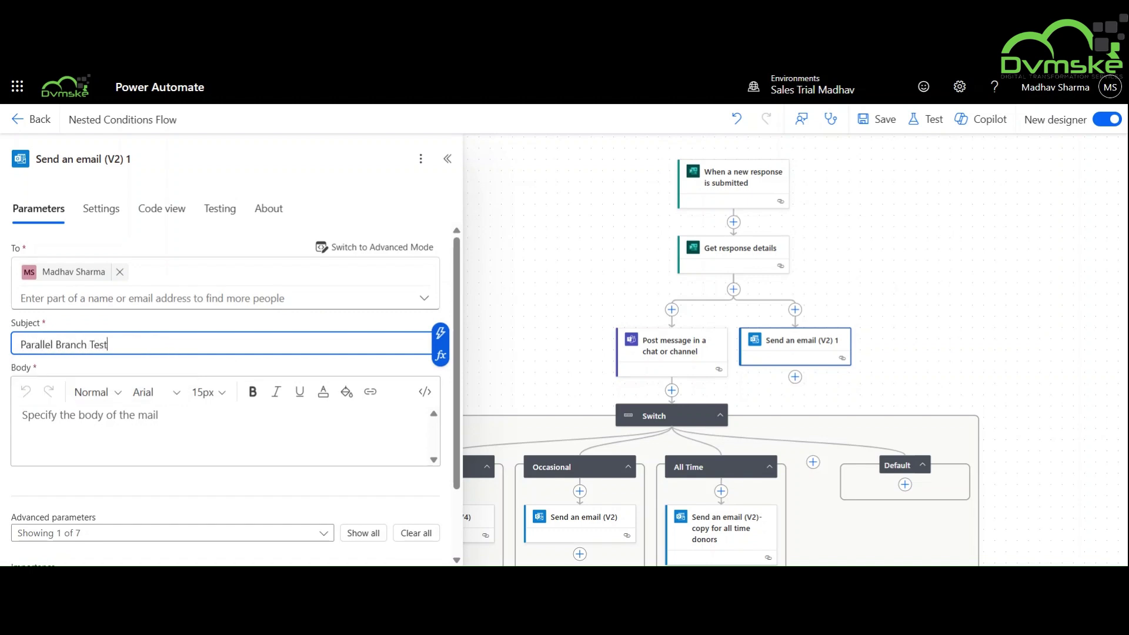
key(Tab)
text(Hi Team,)
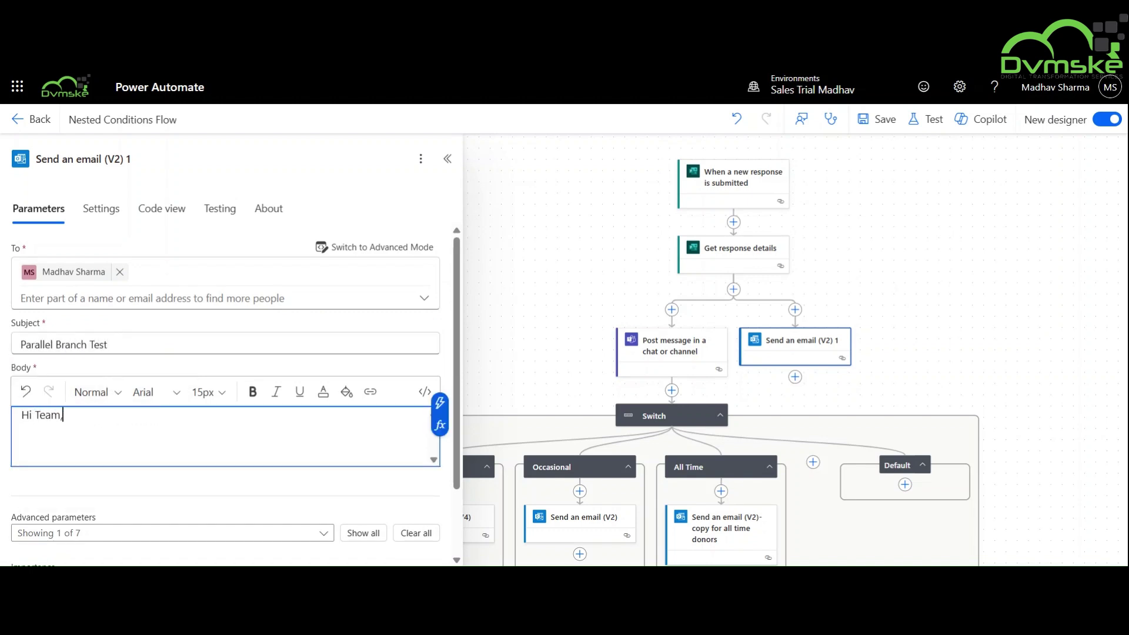
key(Return)
text(Someone h)
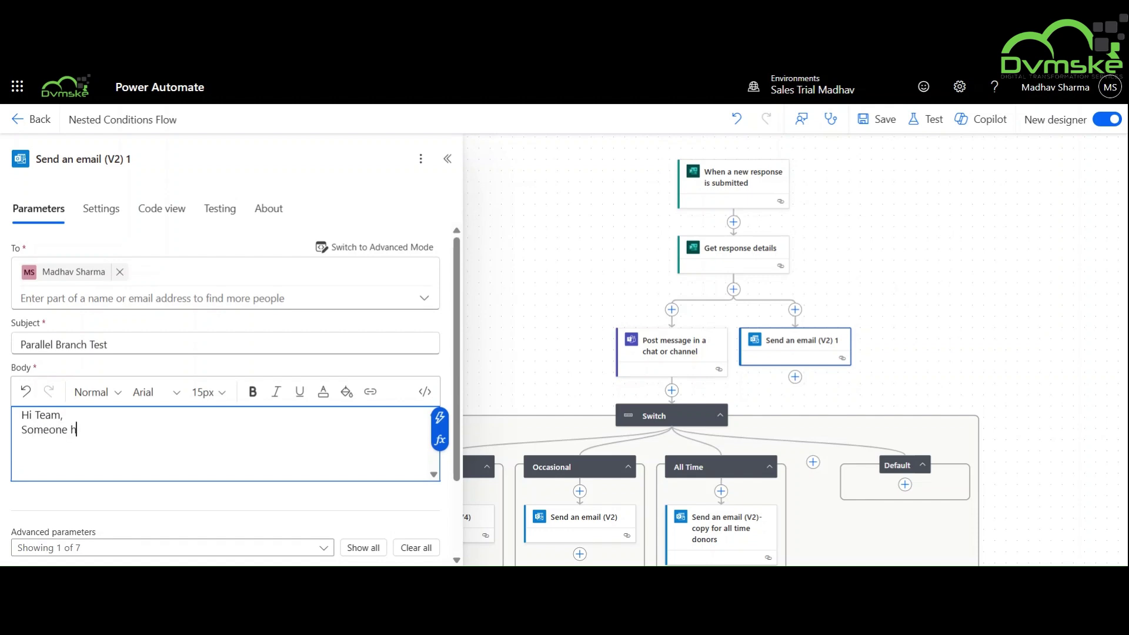
text(as submitted a new charity form.)
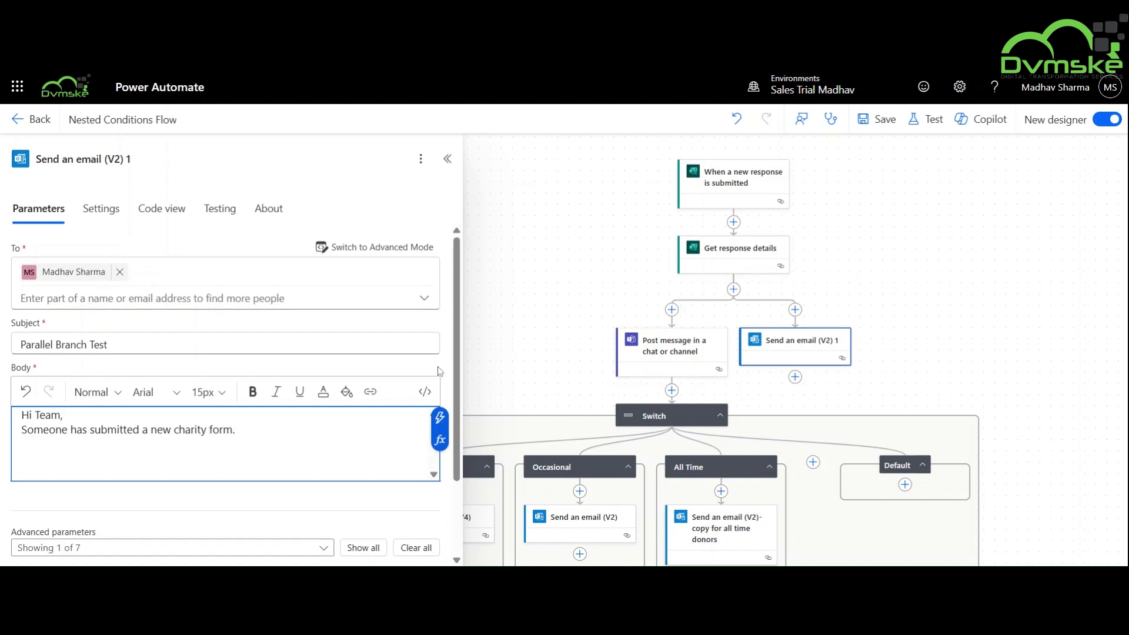
click(562, 367)
Rename the flow 'Switch statement and Branching' and save it.
click(121, 119)
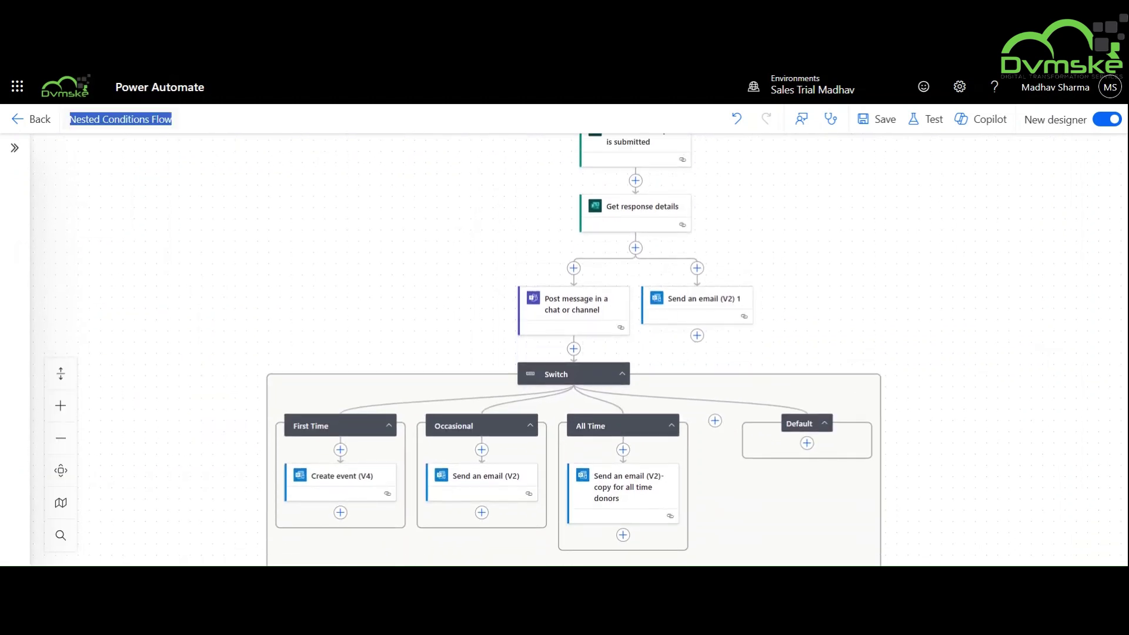
key(BackSpace)
text(Switch statem)
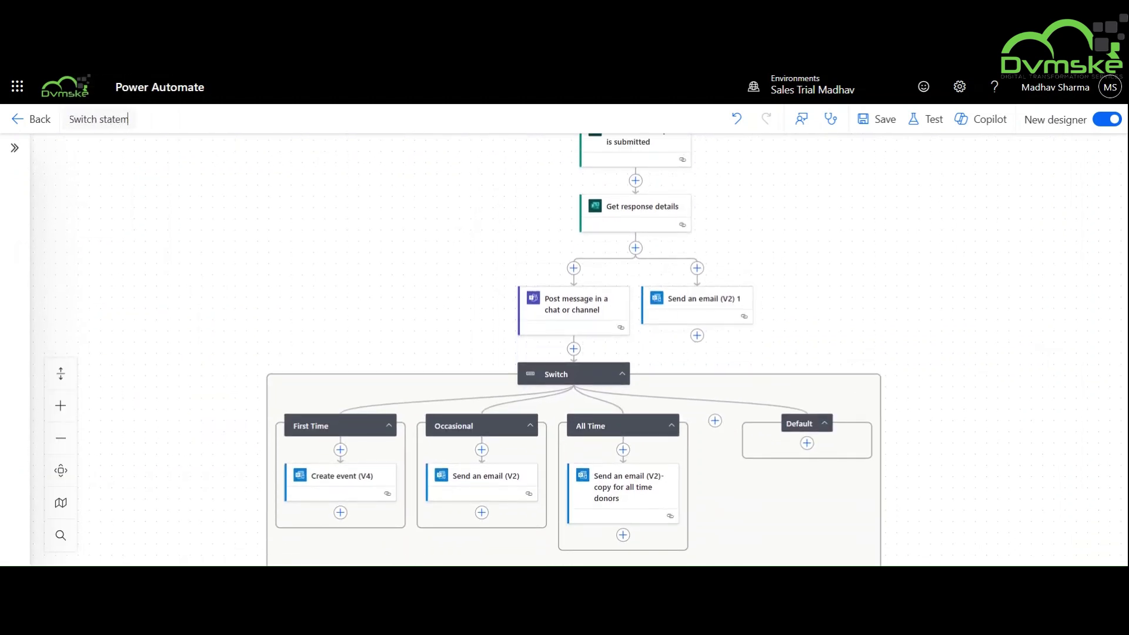
text(ent and Branching)
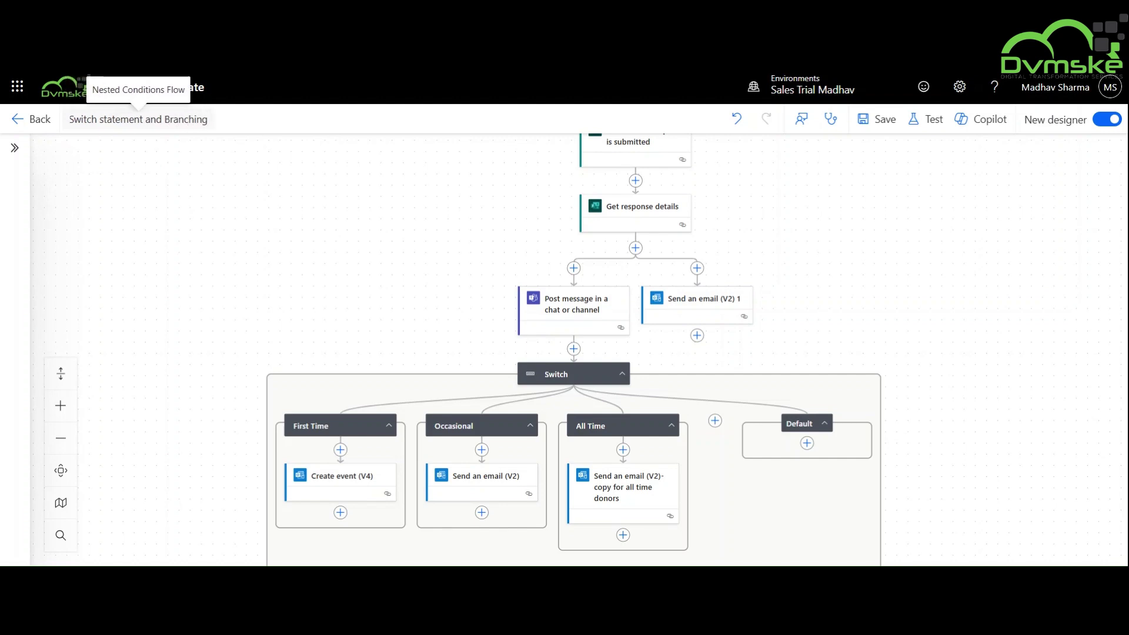
click(878, 119)
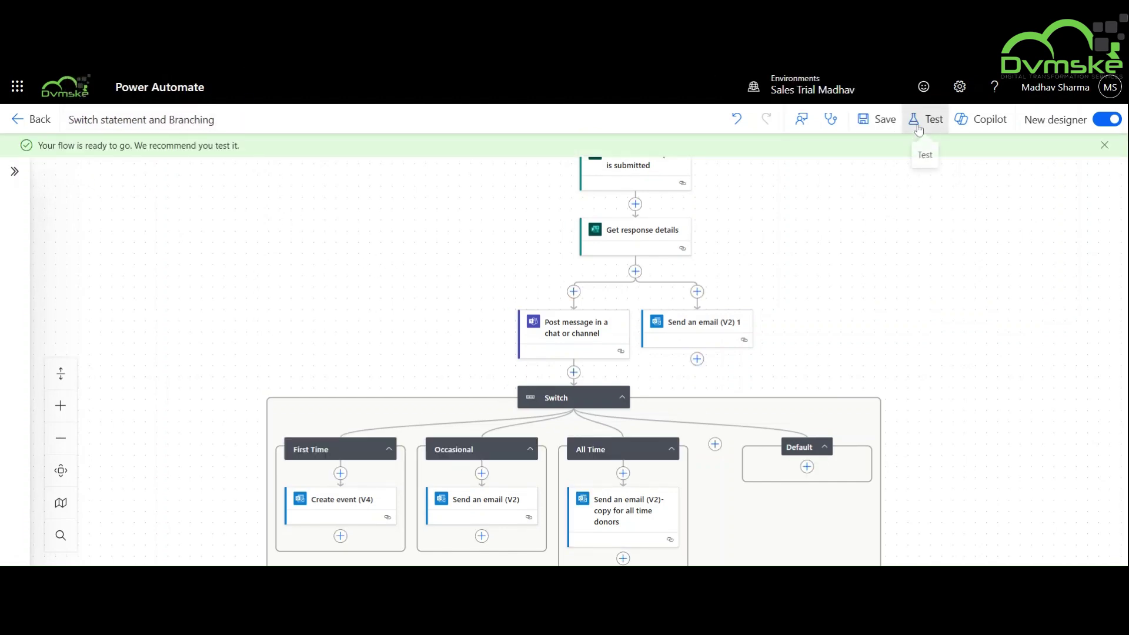
Start a manual test that waits for a new form response.
click(919, 130)
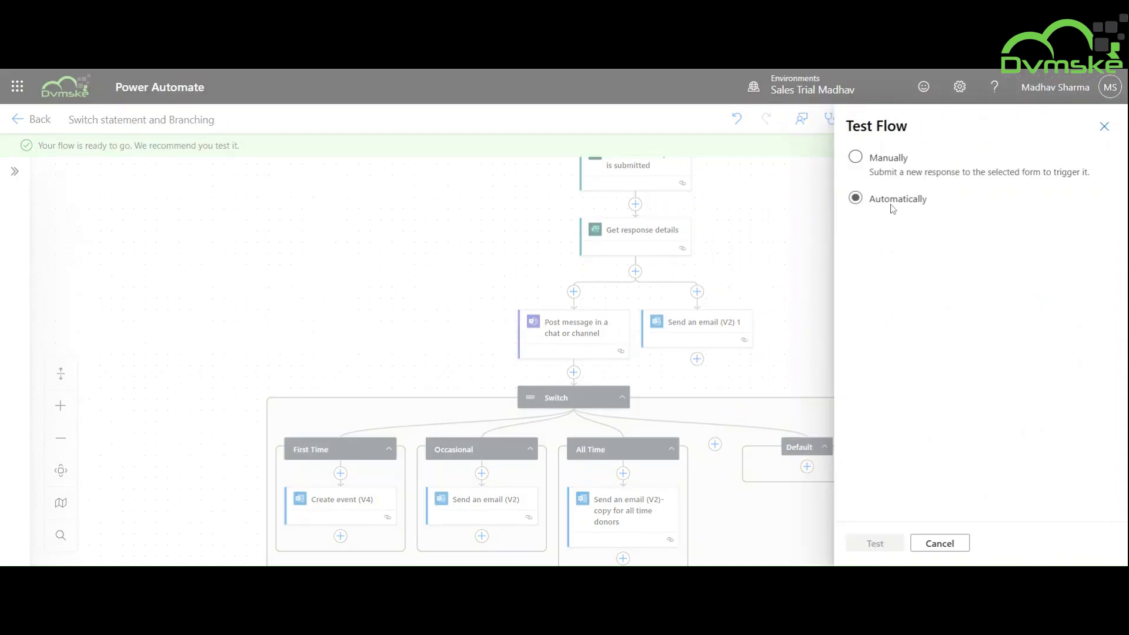
click(871, 160)
click(870, 544)
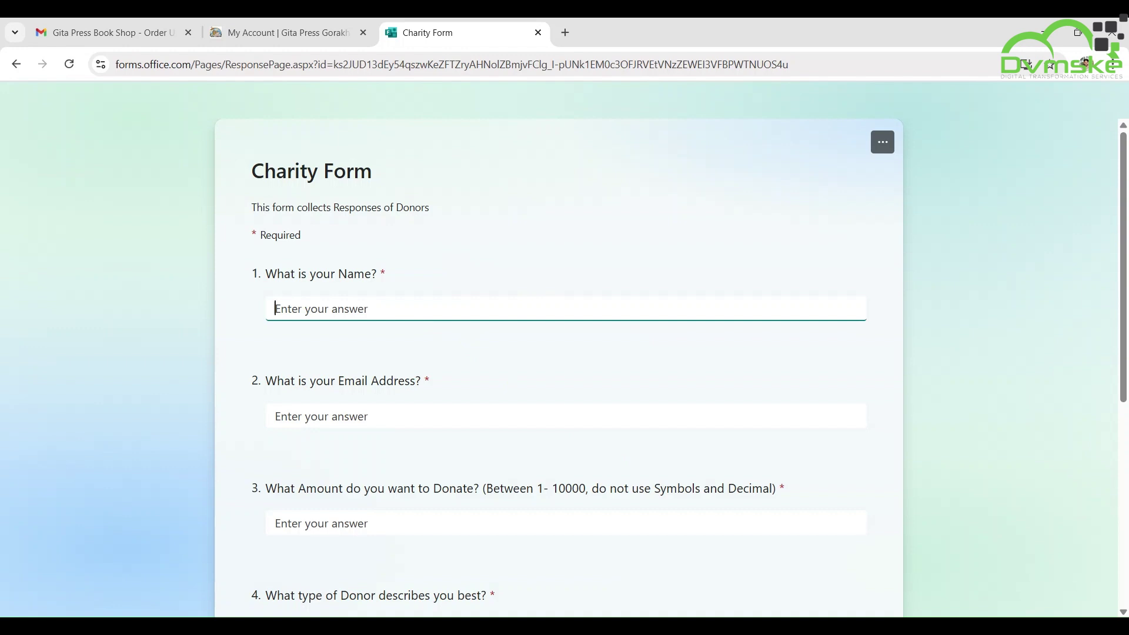
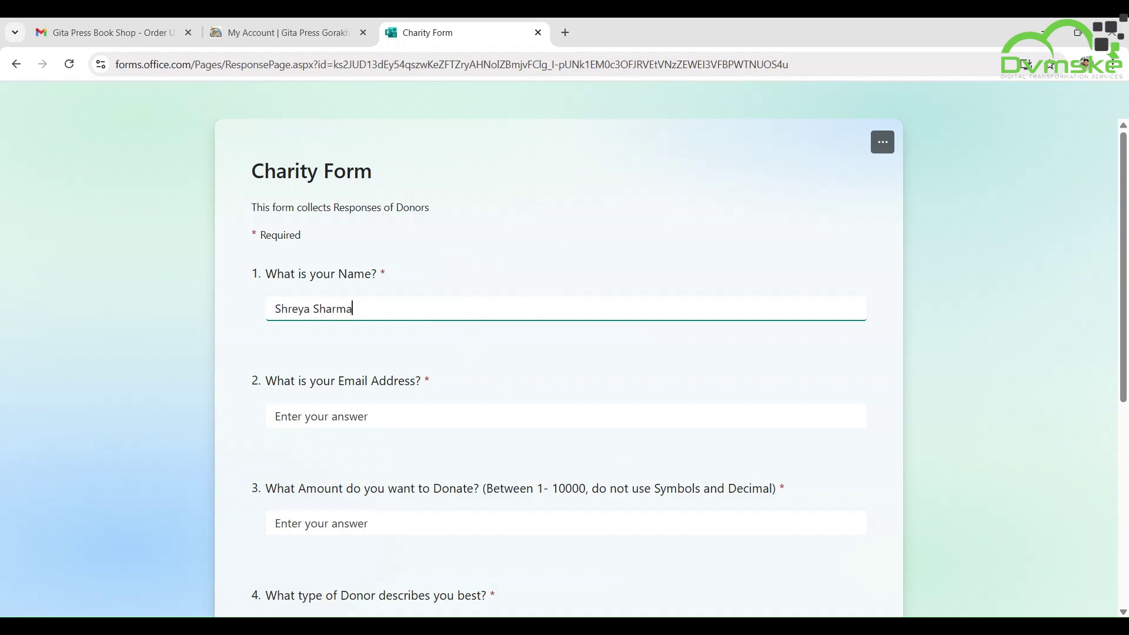
Submit a response with the donor's name and email, amount 7000, and First Time Donor.
click(275, 417)
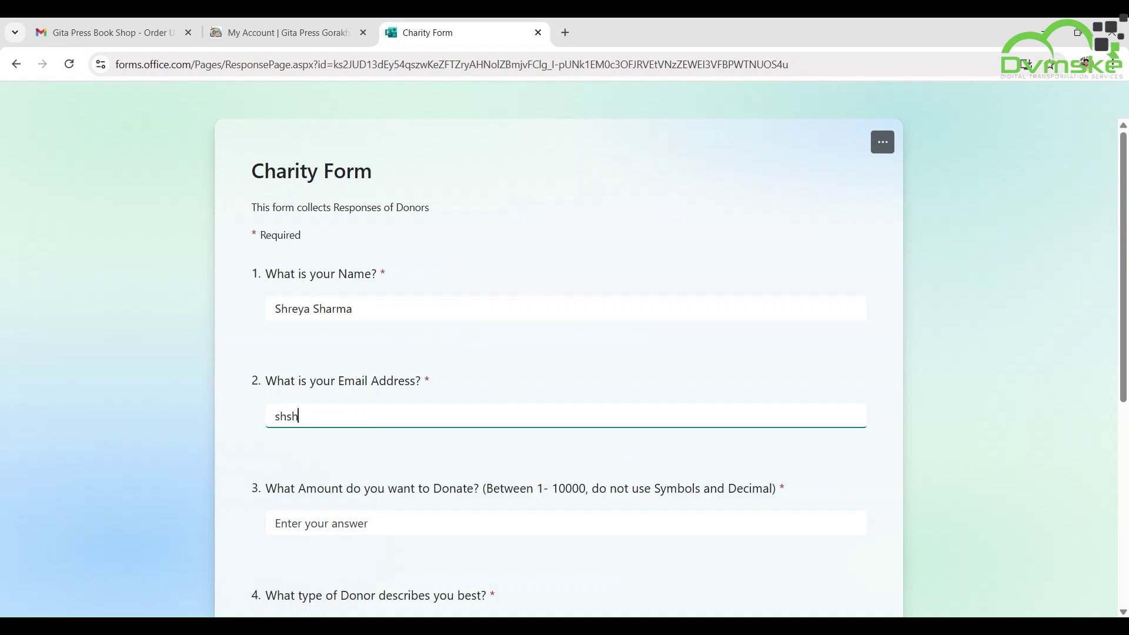
click(276, 524)
text(7000)
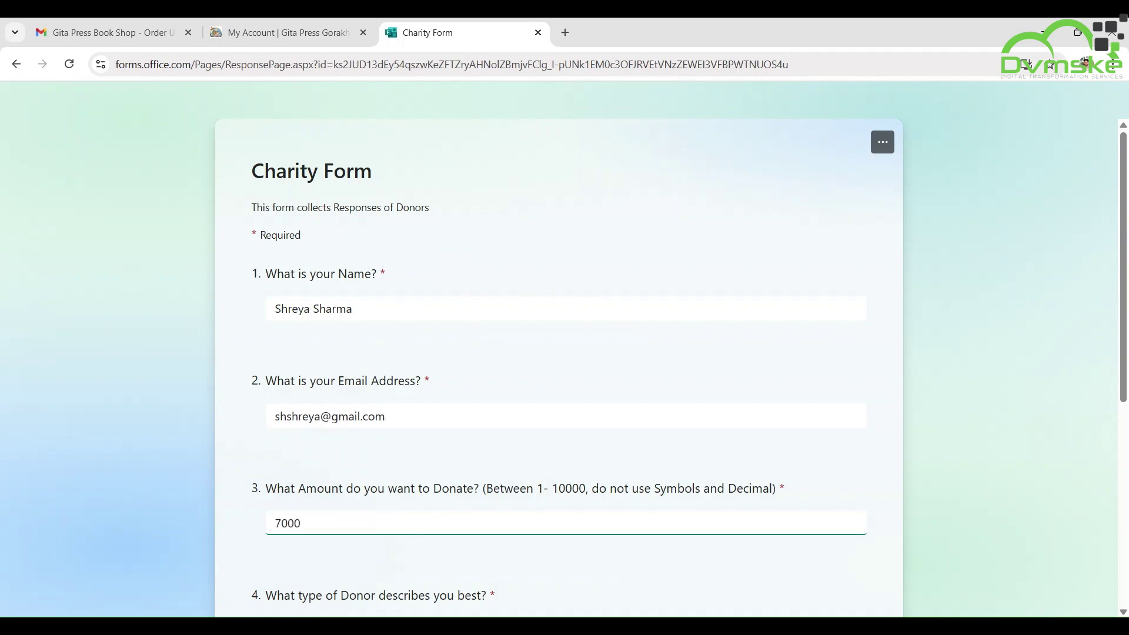
scroll(718, 458, down, 6)
click(275, 252)
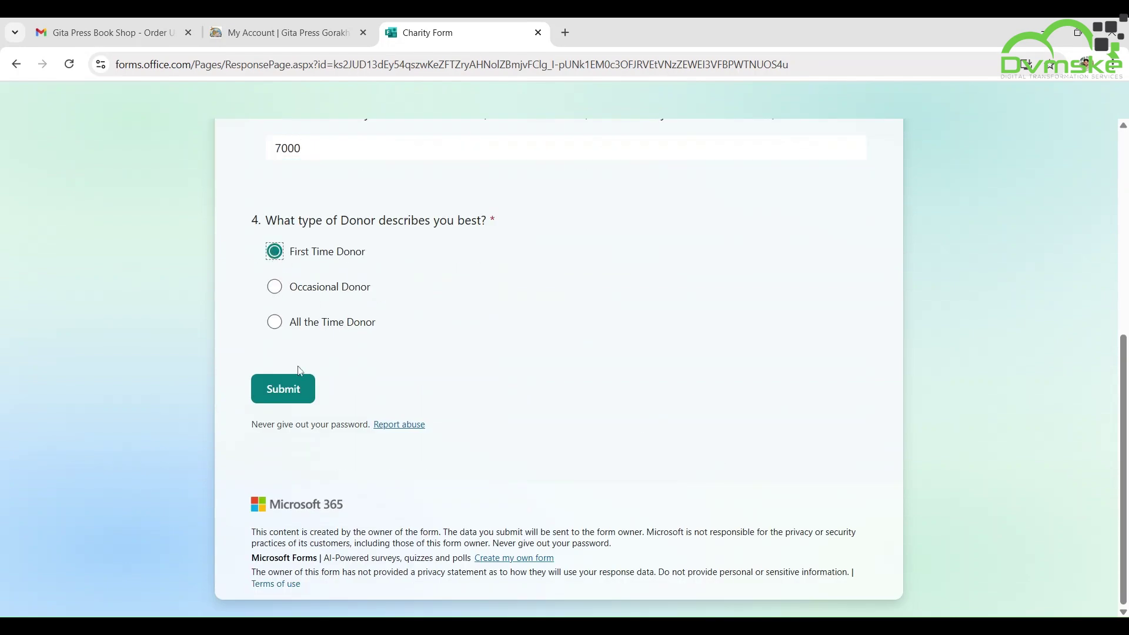
click(284, 388)
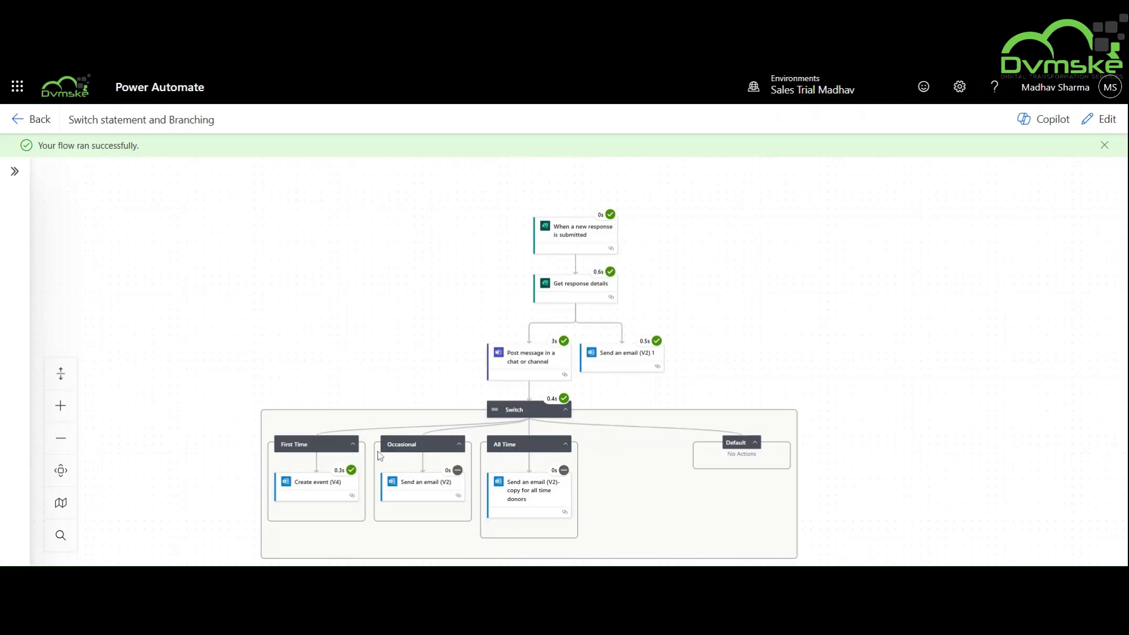
Return the flow to editing and start a new manually triggered test run.
click(1100, 120)
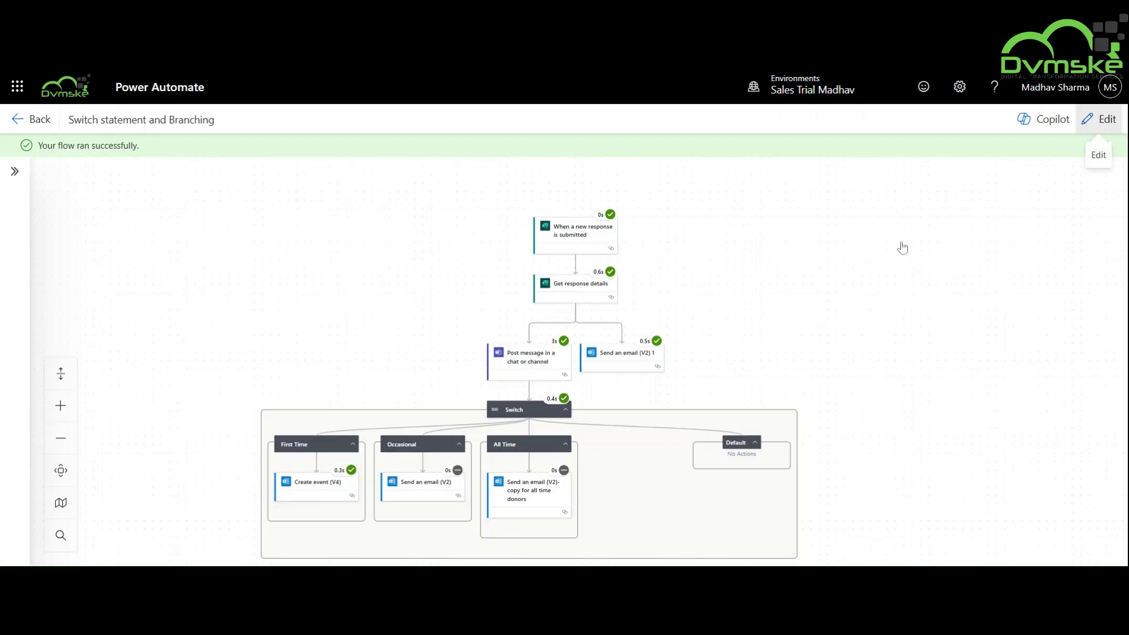
click(924, 121)
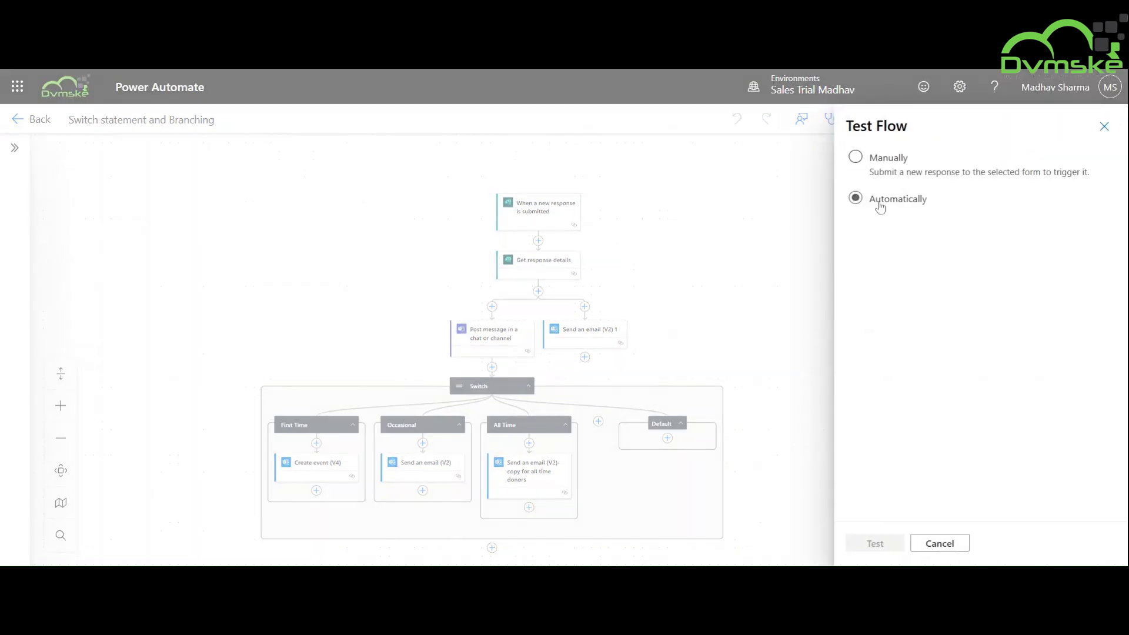
click(855, 157)
click(867, 545)
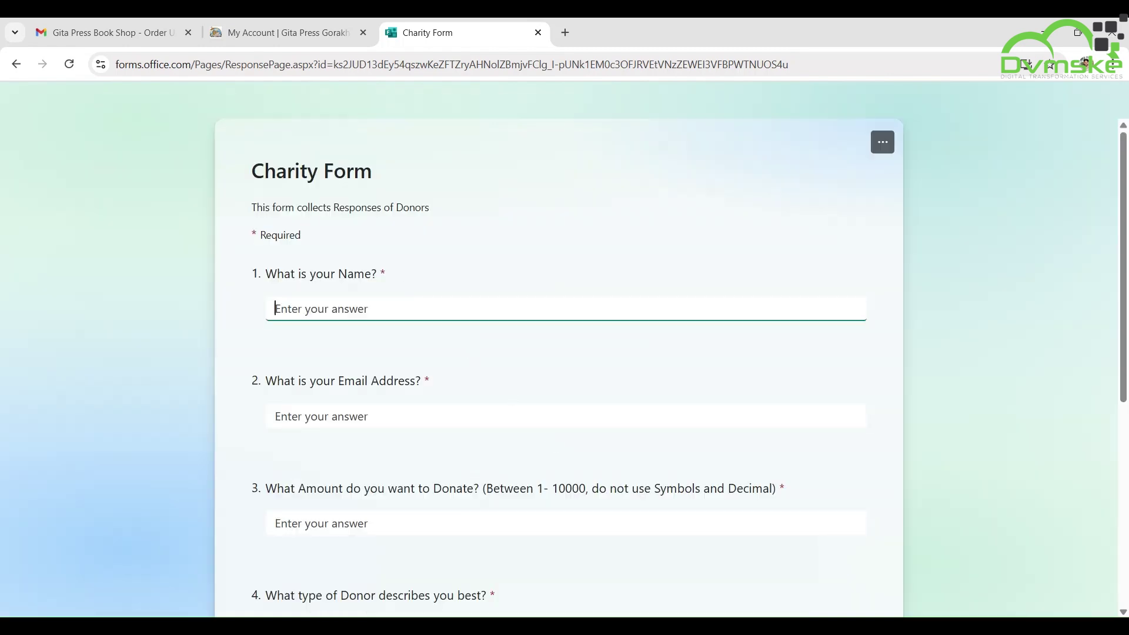
Fill in the Charity Form with the donor's name, email, 9000 and Occasional Donor.
click(275, 416)
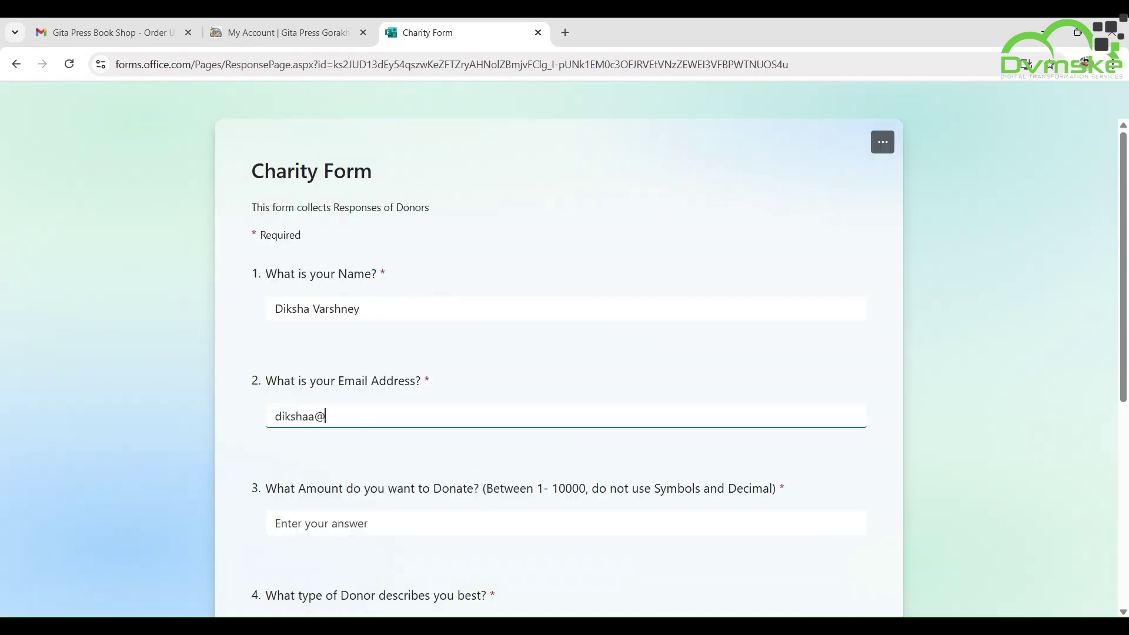
key(Tab)
text(900)
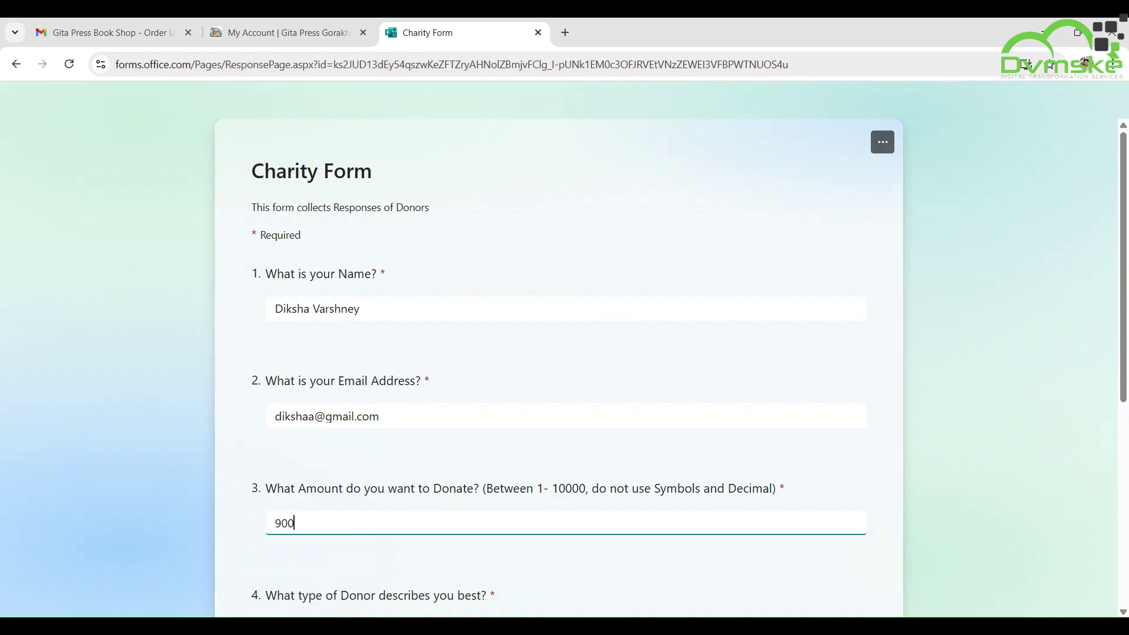
text(0)
scroll(559, 352, down, 4)
click(281, 406)
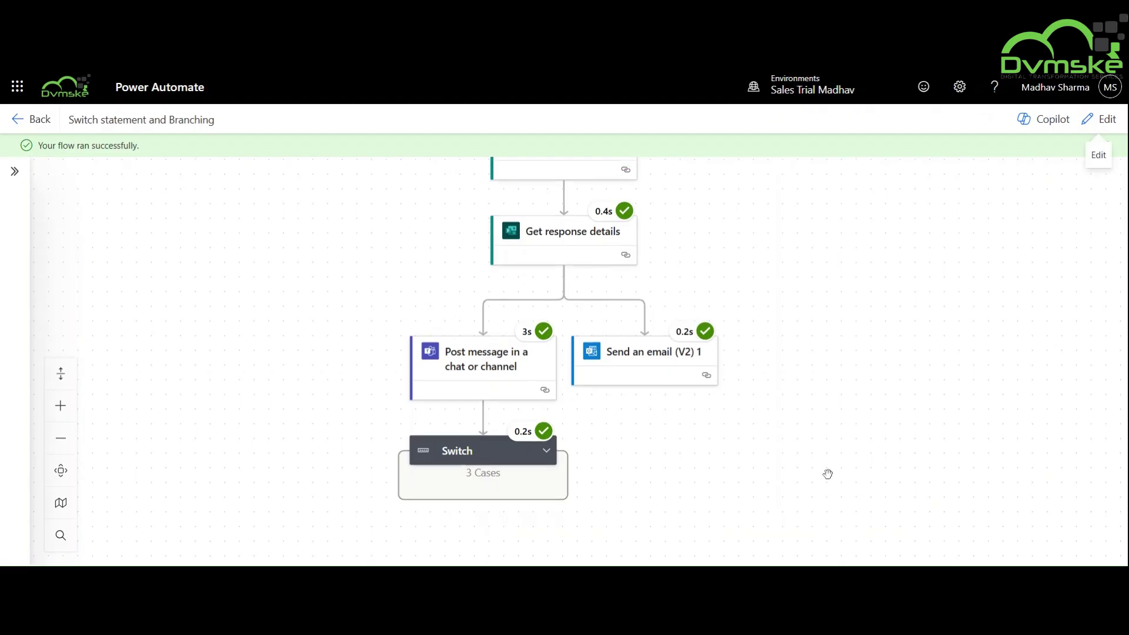
Expand the Switch's Occasional, All Time and First Time cases to compare their run results.
click(518, 408)
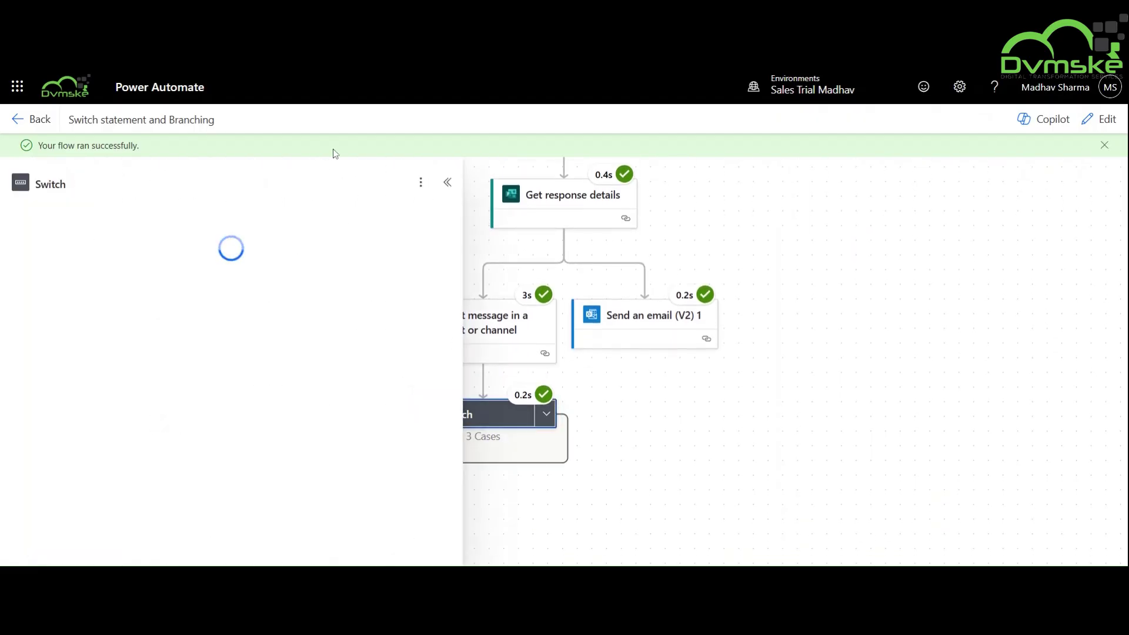
click(447, 184)
click(546, 414)
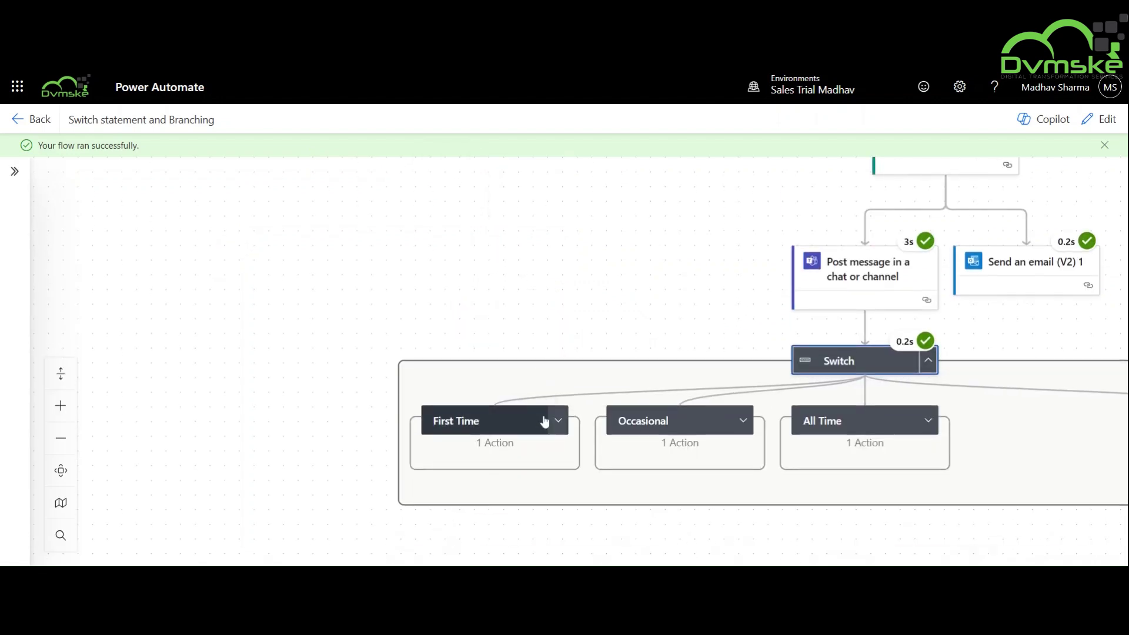
click(742, 365)
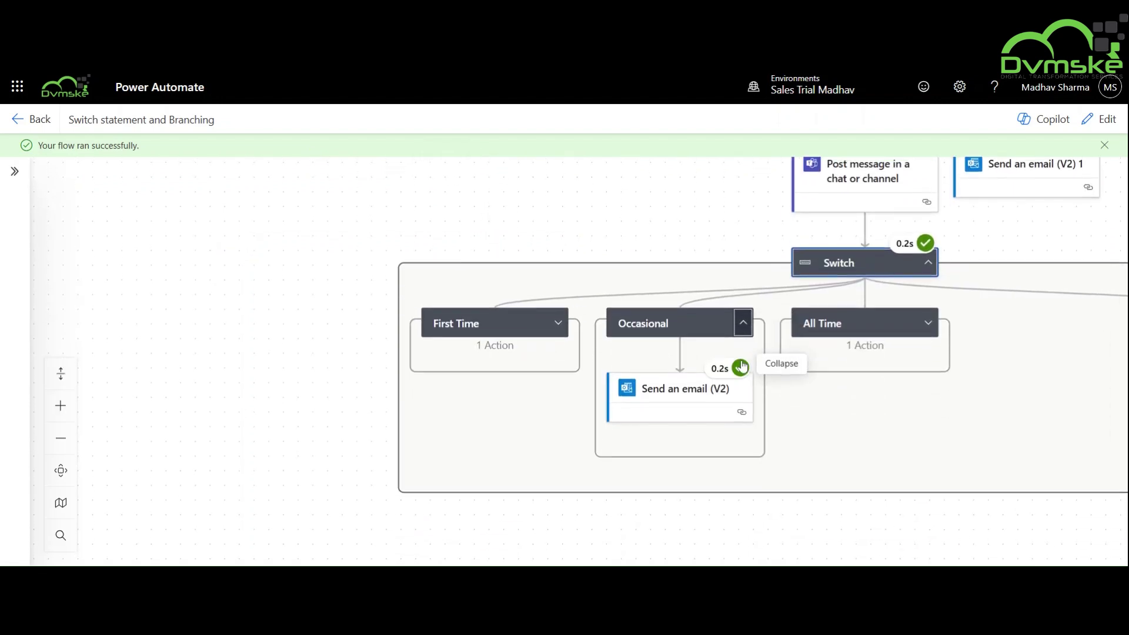
click(928, 320)
click(558, 320)
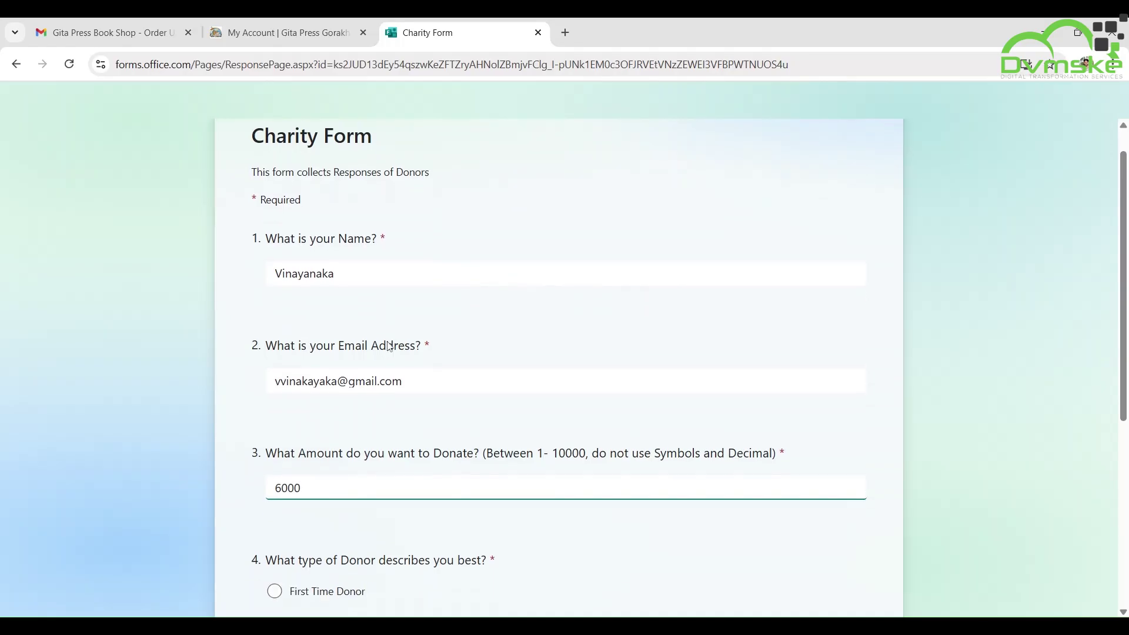
Correct the name and email typos in the Charity Form and submit the 6000 donation.
click(316, 272)
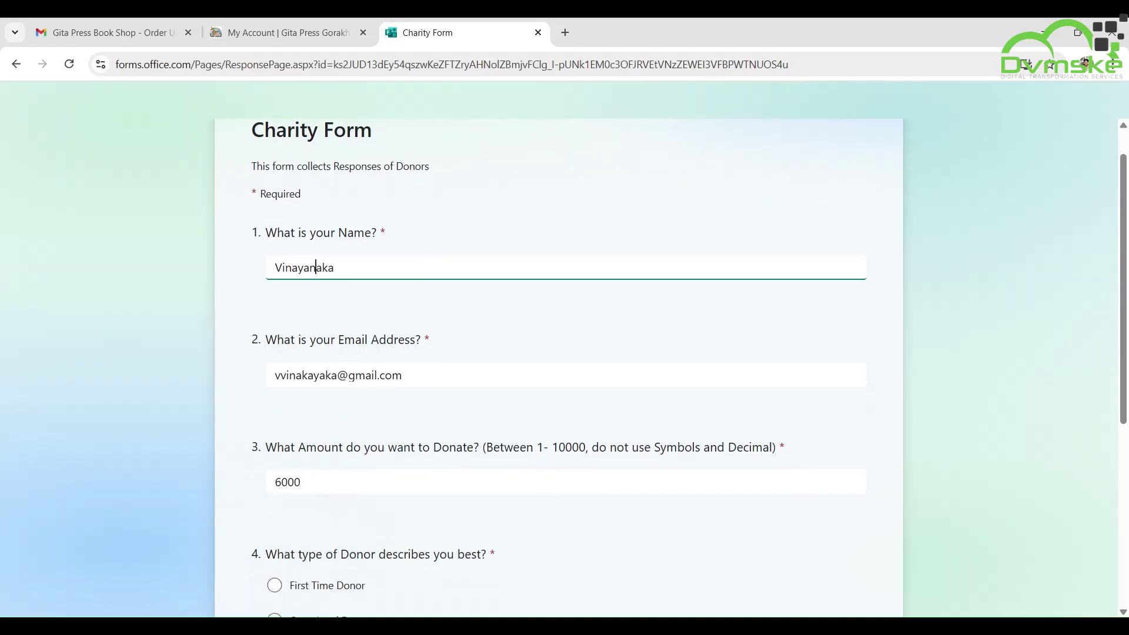
click(302, 375)
key(Delete)
key(Delete)
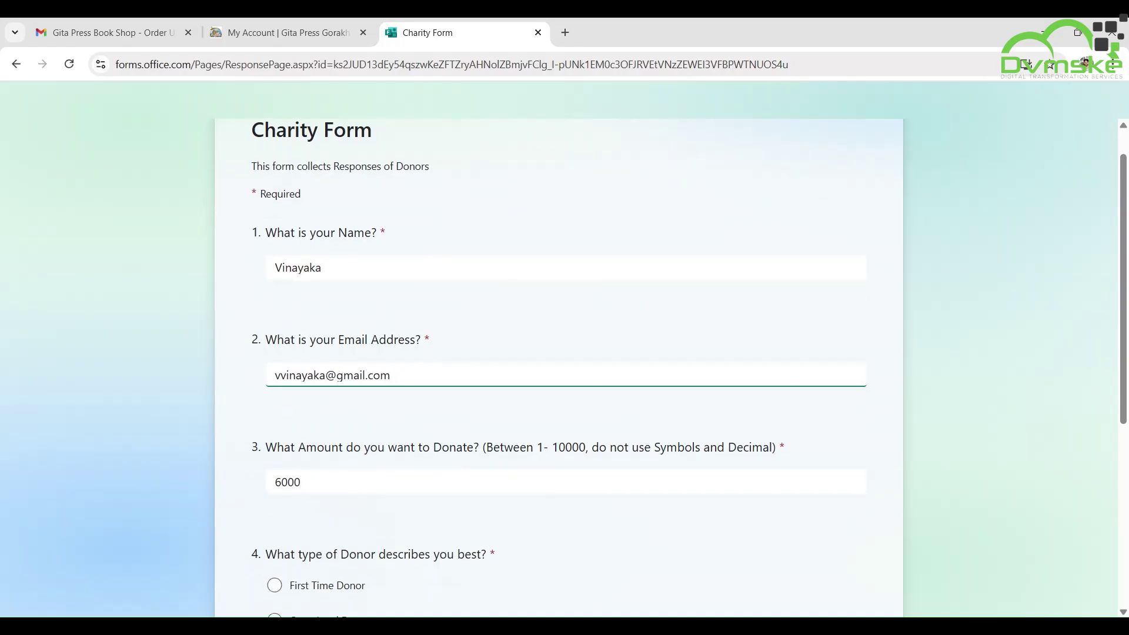
scroll(351, 419, down, 5)
click(297, 411)
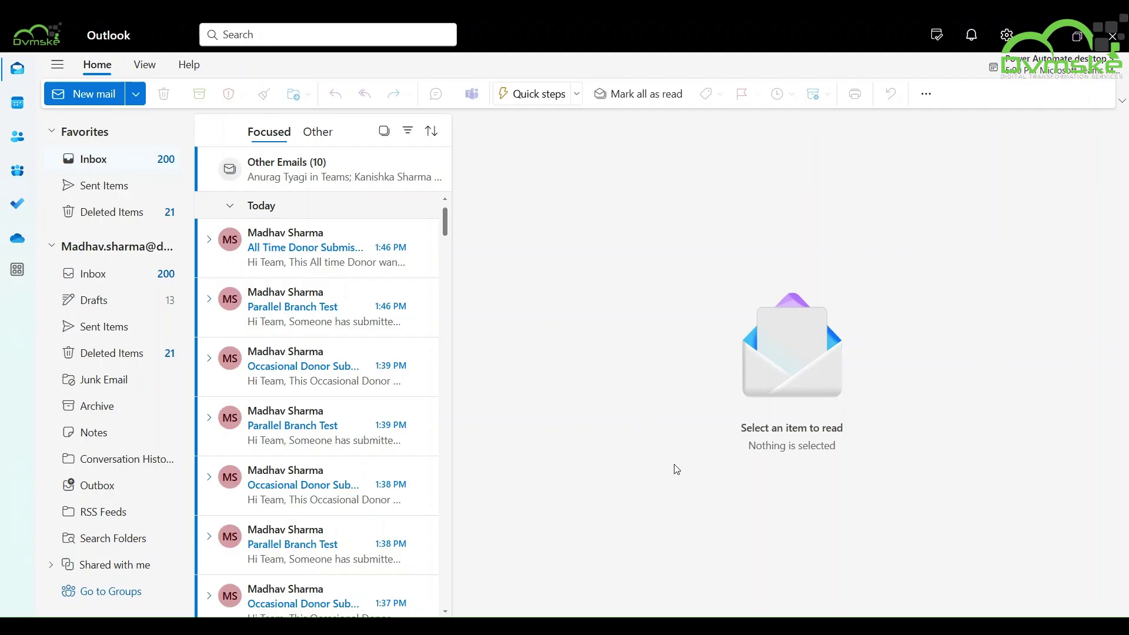
Read the Parallel Branch Test, All Time and Occasional Donor Submission emails, then open the Calendar.
click(330, 308)
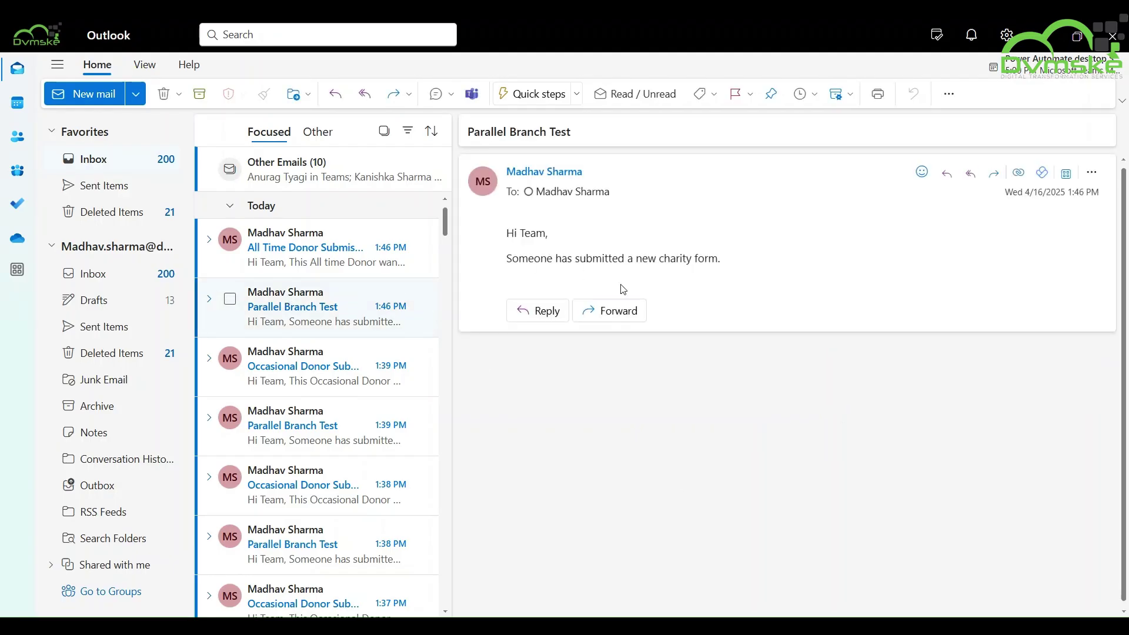
click(383, 250)
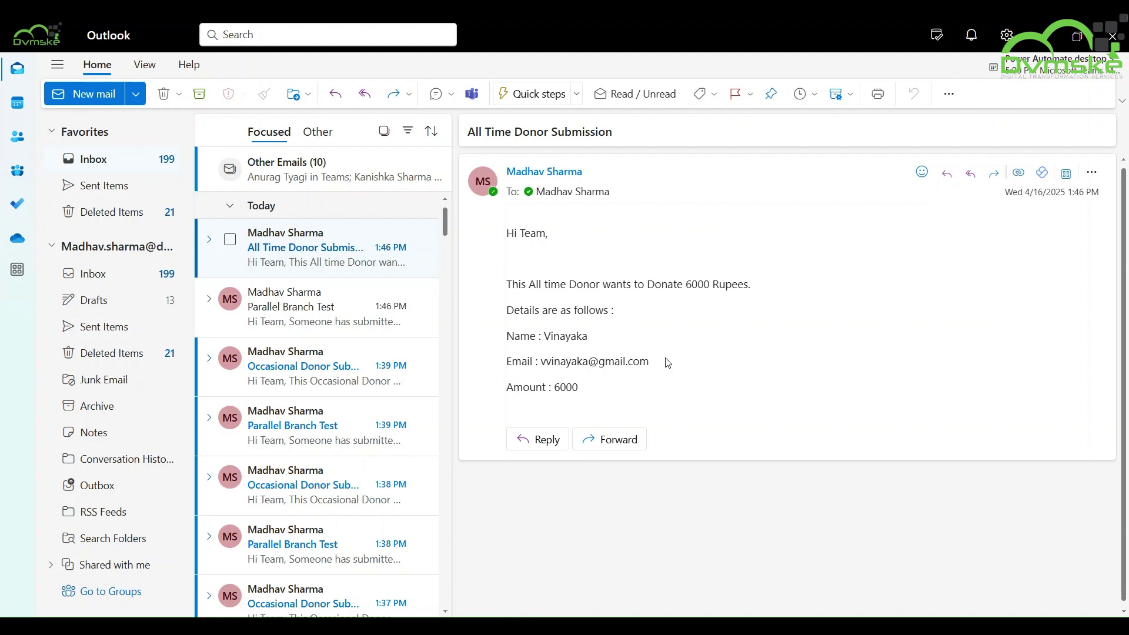
click(306, 349)
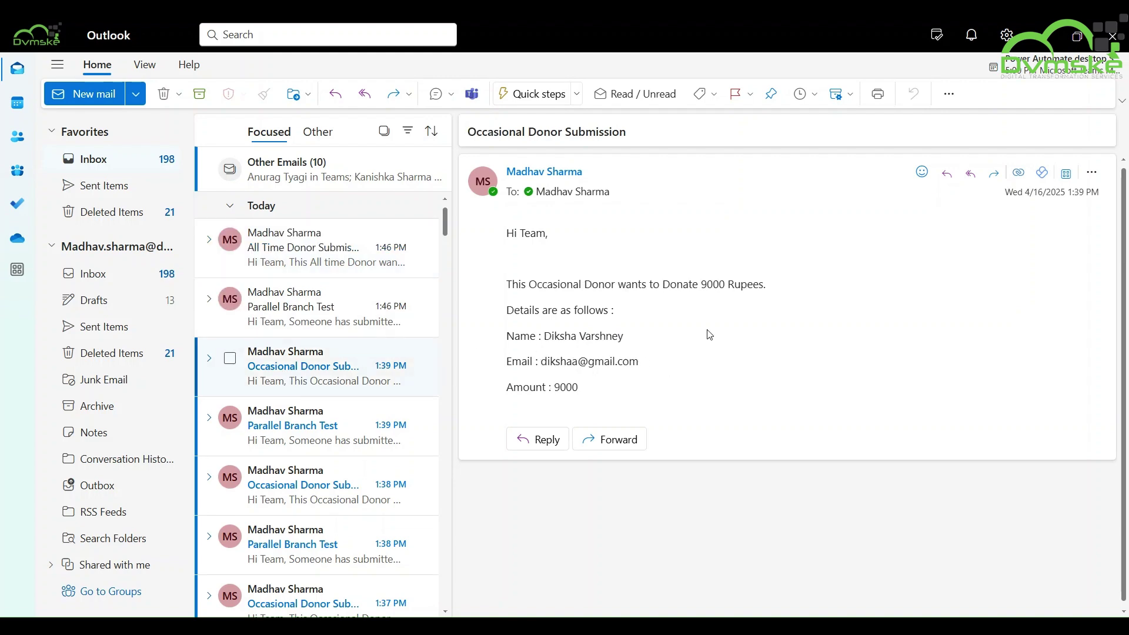
click(18, 103)
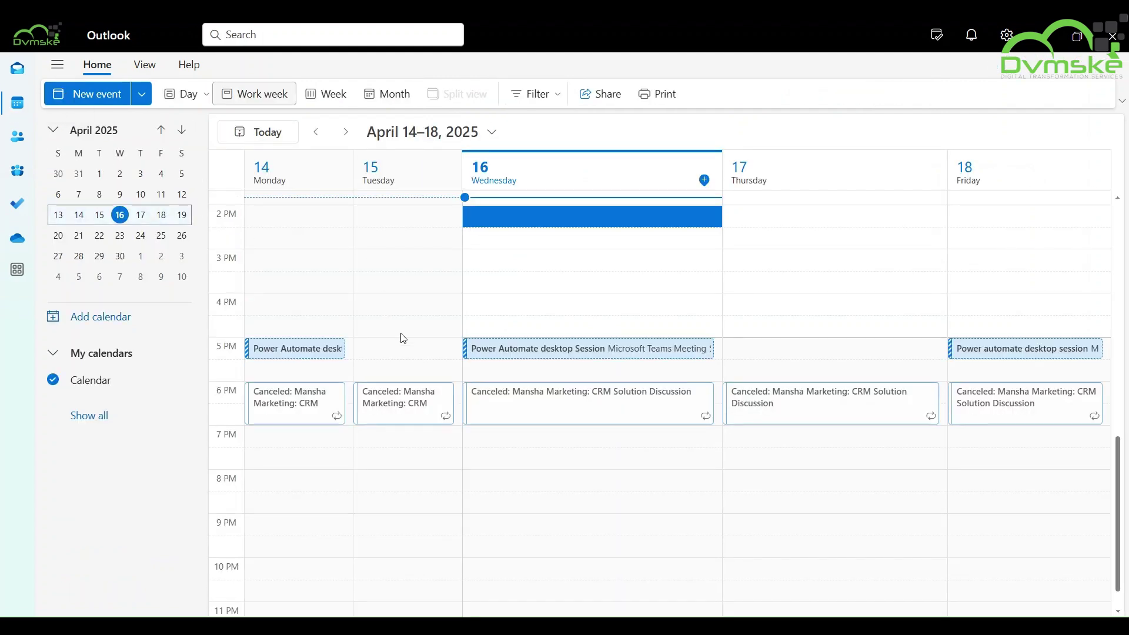